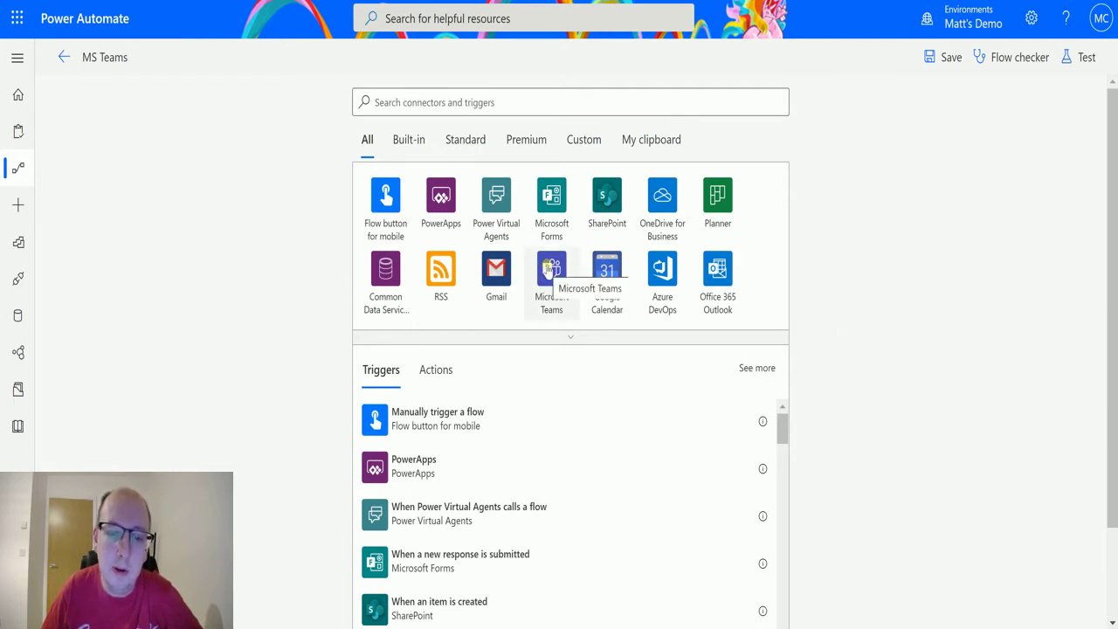
Set the flow's trigger to Microsoft Teams "When a new team member is added" for the MCJ Demo Team.
{"action": "left_click", "coordinate": [549, 271]}
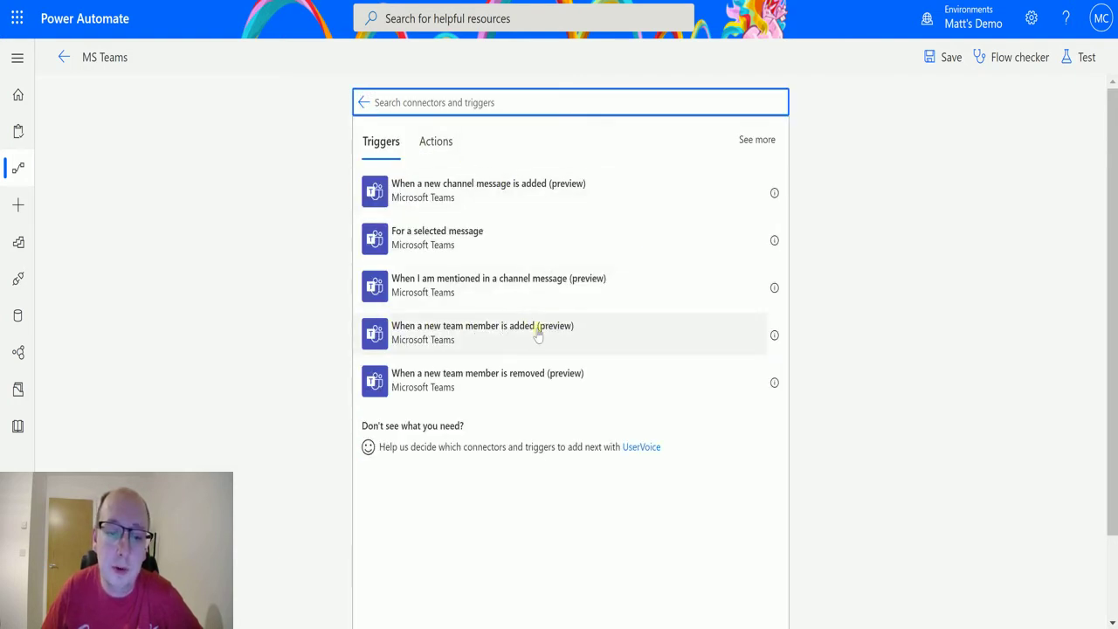
{"action": "left_click", "coordinate": [507, 335]}
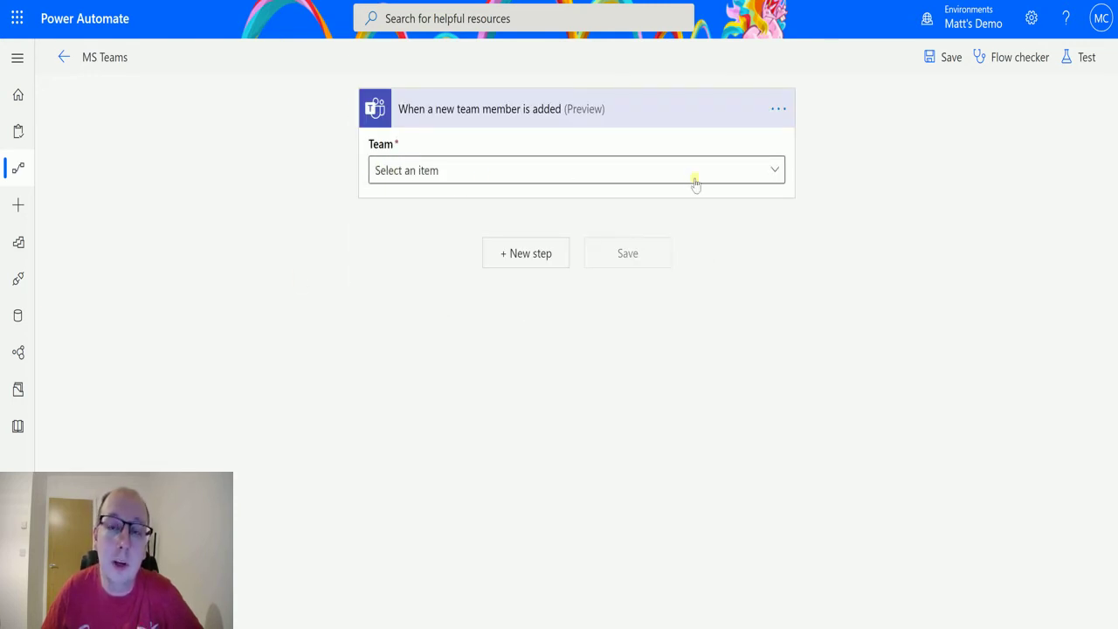
{"action": "left_click", "coordinate": [741, 177]}
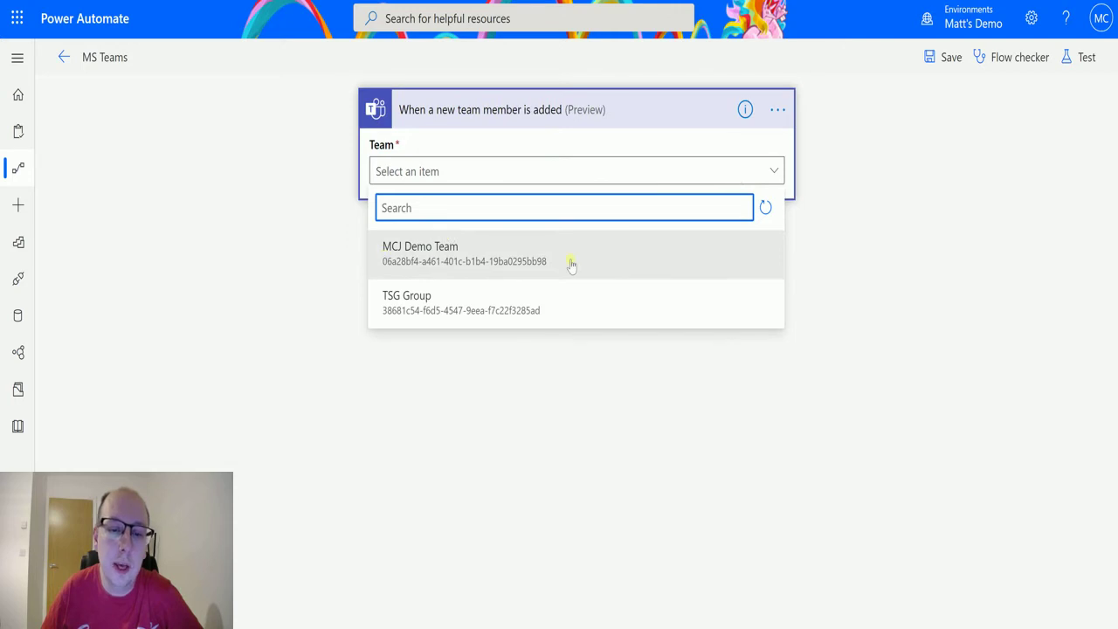
{"action": "left_click", "coordinate": [528, 262]}
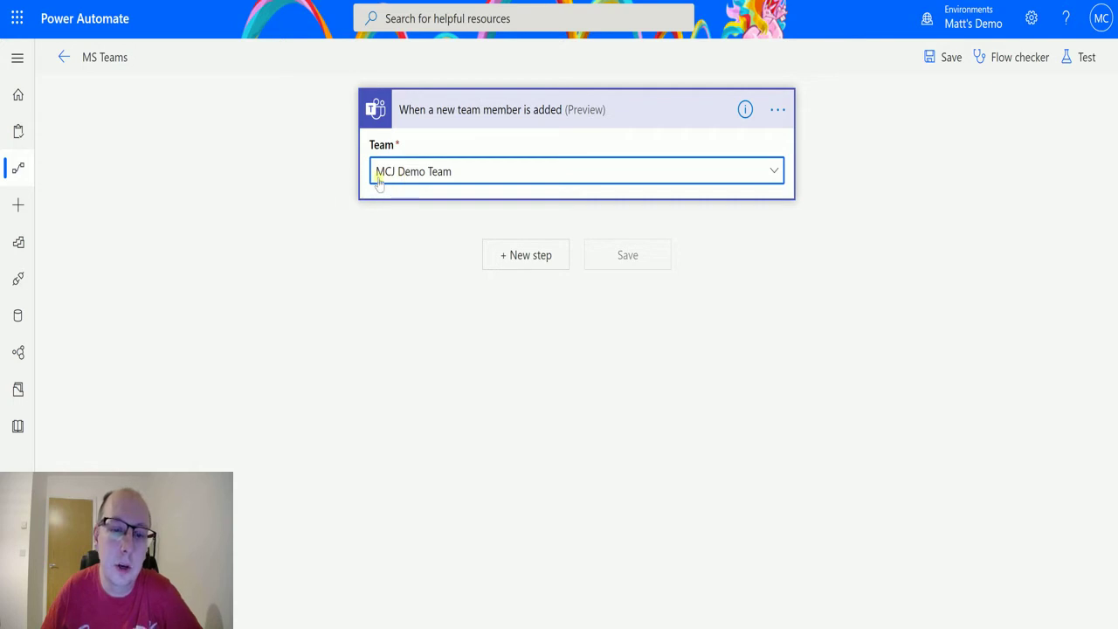
Add the Microsoft Teams action "Post a message (V3)" after the trigger.
{"action": "left_click", "coordinate": [542, 262]}
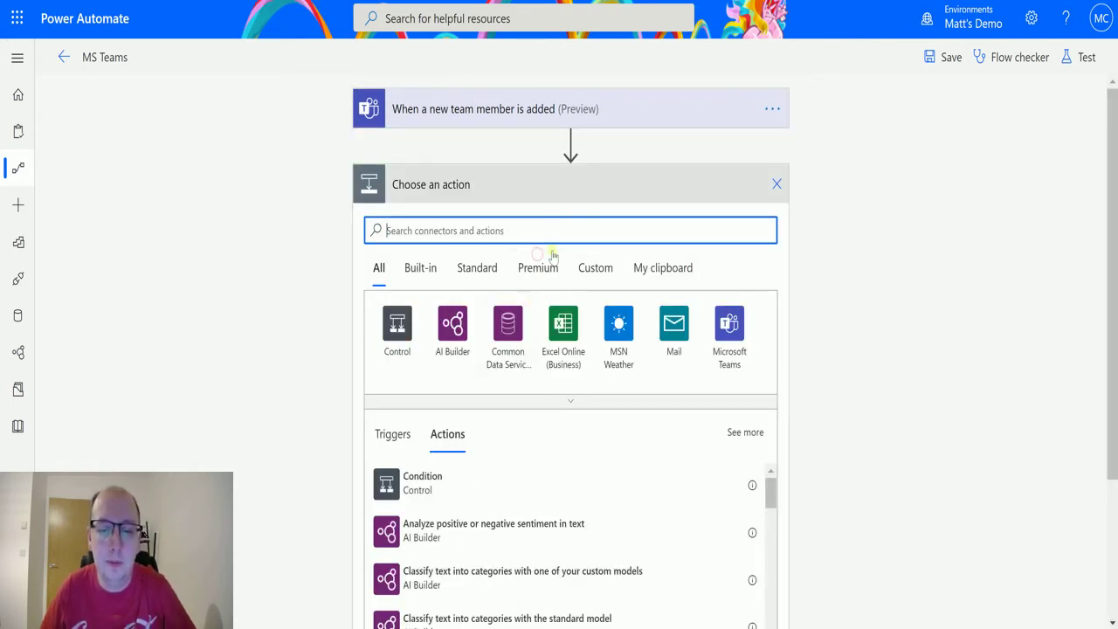
{"action": "left_click", "coordinate": [734, 325]}
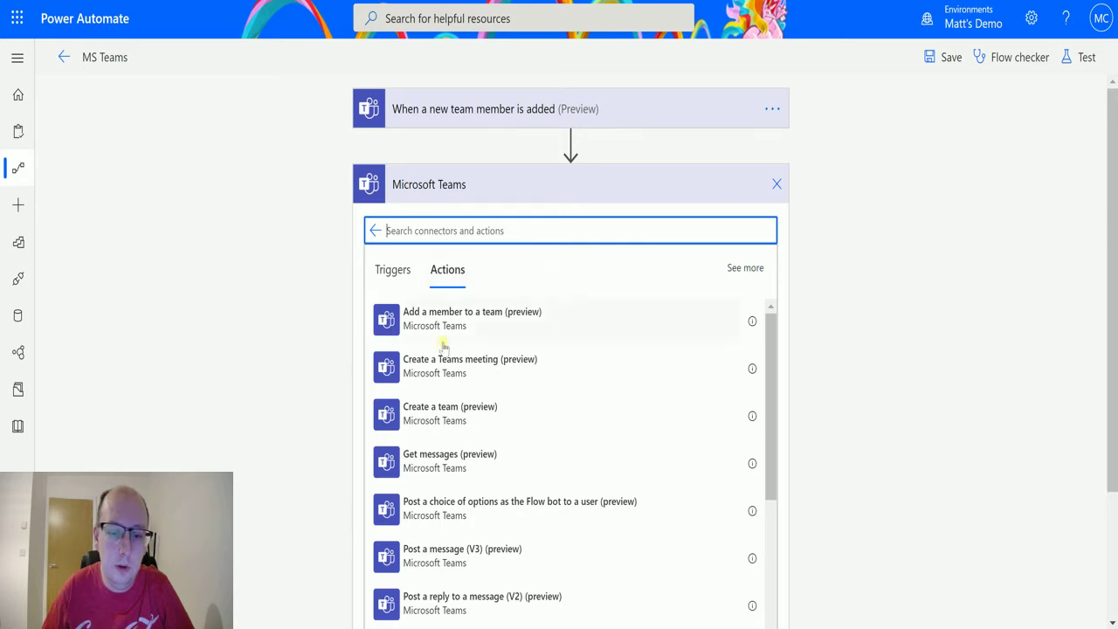
{"action": "scroll", "coordinate": [519, 421], "scroll_direction": "down", "scroll_amount": 1}
{"action": "left_click", "coordinate": [487, 465]}
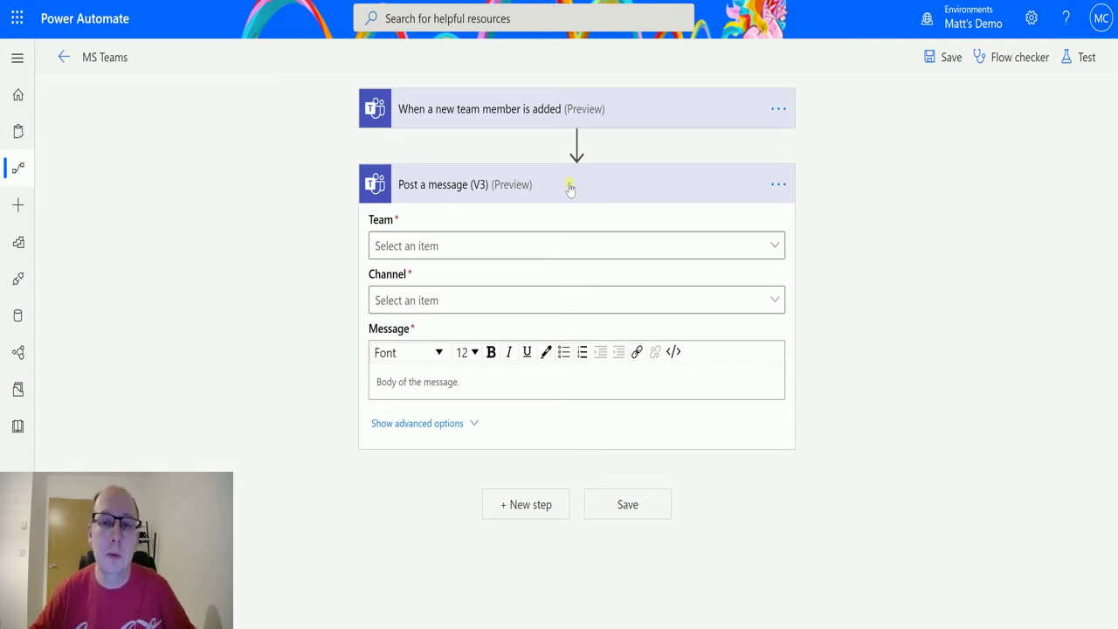
Set the message action's team to MCJ Demo Team and its channel to General.
{"action": "left_click", "coordinate": [619, 261]}
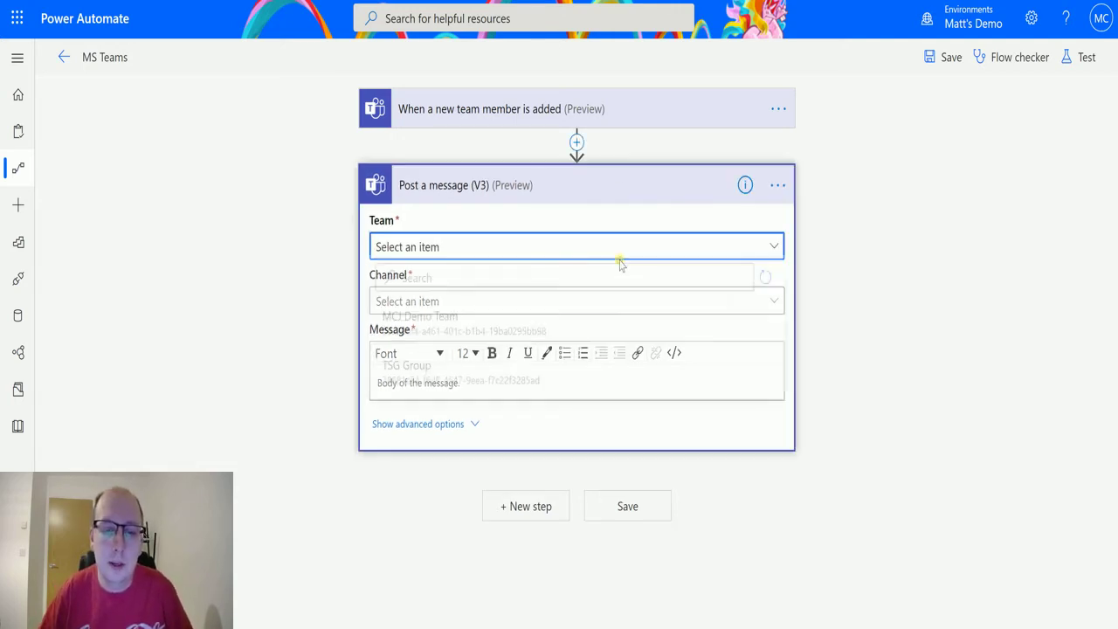
{"action": "left_click", "coordinate": [508, 321]}
{"action": "left_click", "coordinate": [641, 301]}
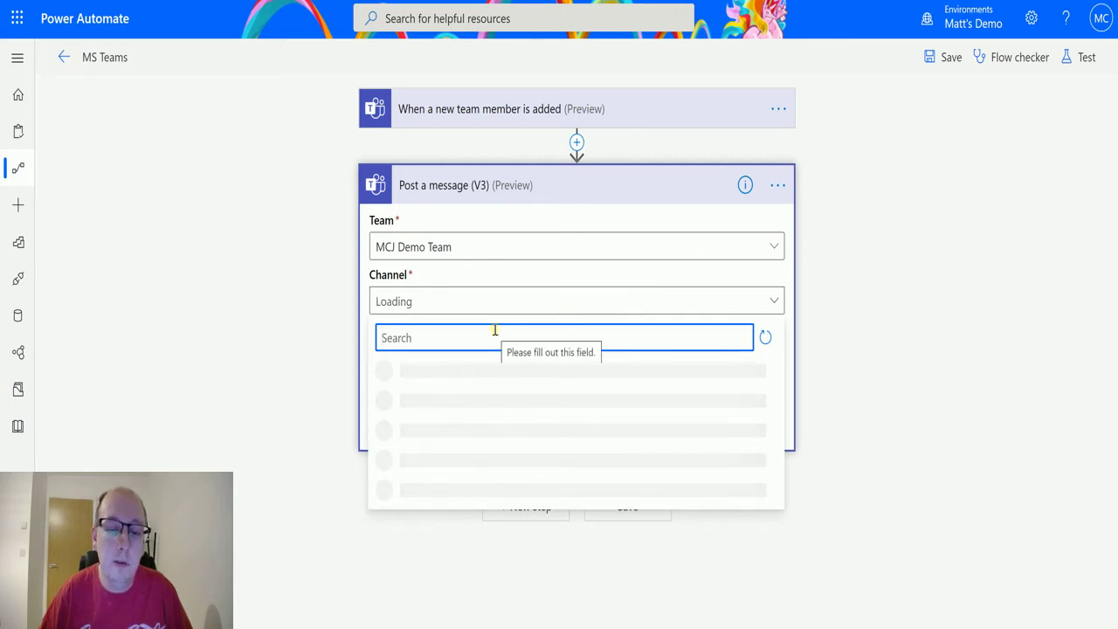
{"action": "left_click", "coordinate": [765, 338]}
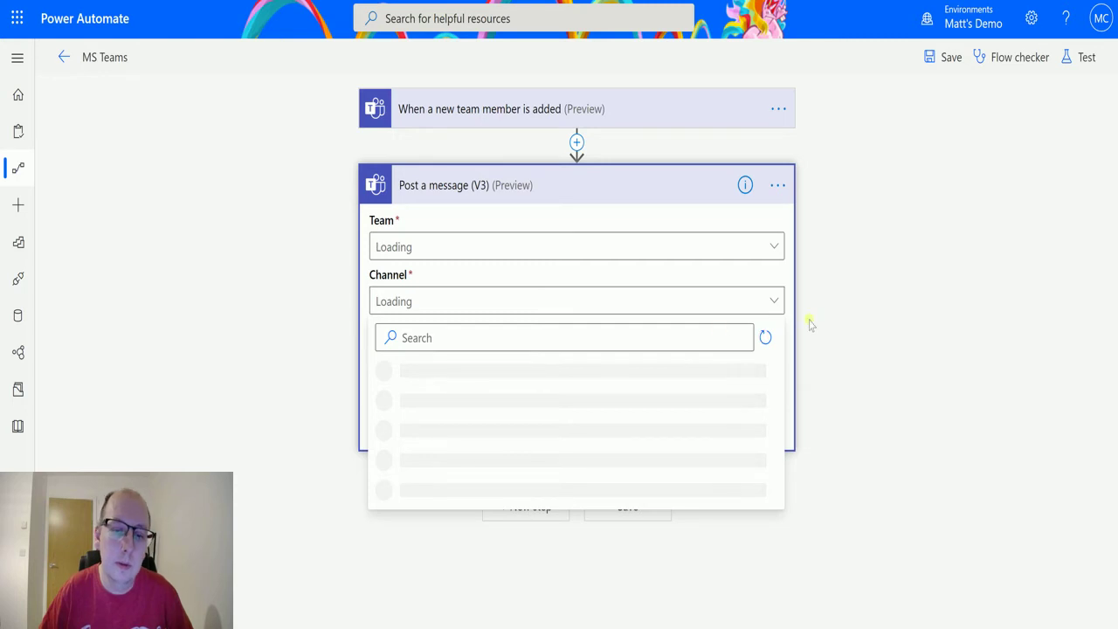
{"action": "left_click", "coordinate": [704, 301]}
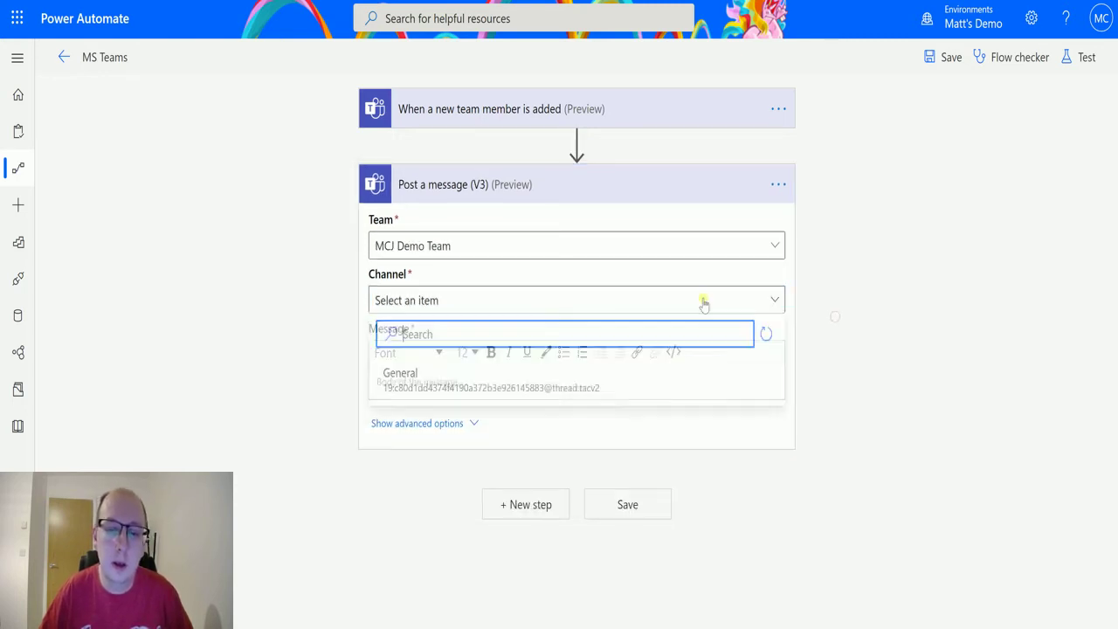
{"action": "left_click", "coordinate": [486, 388]}
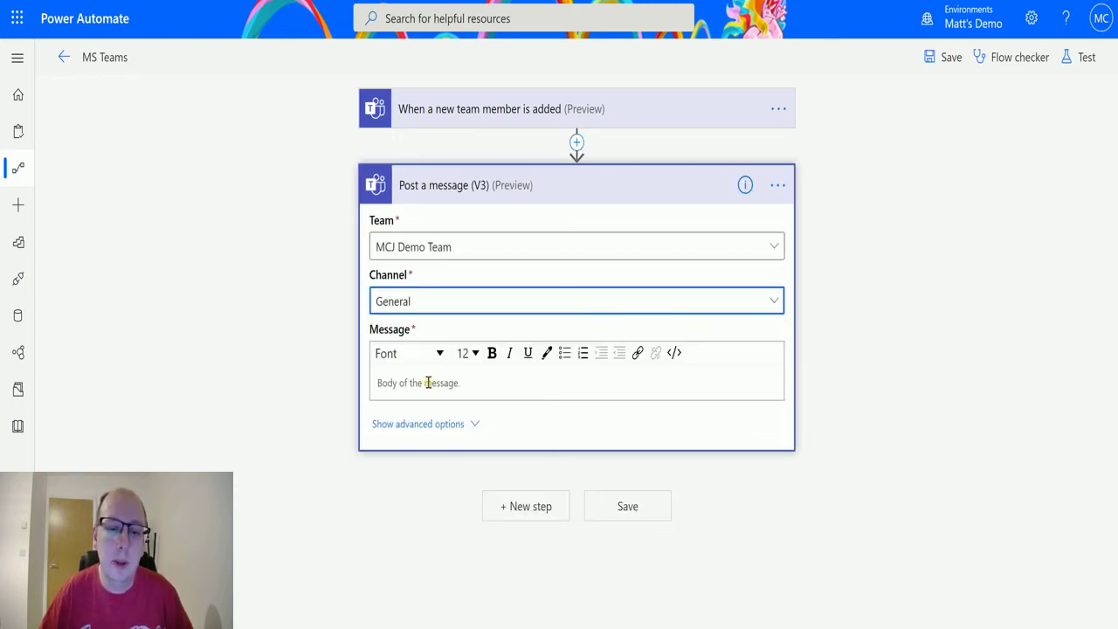
{"action": "left_click", "coordinate": [428, 382]}
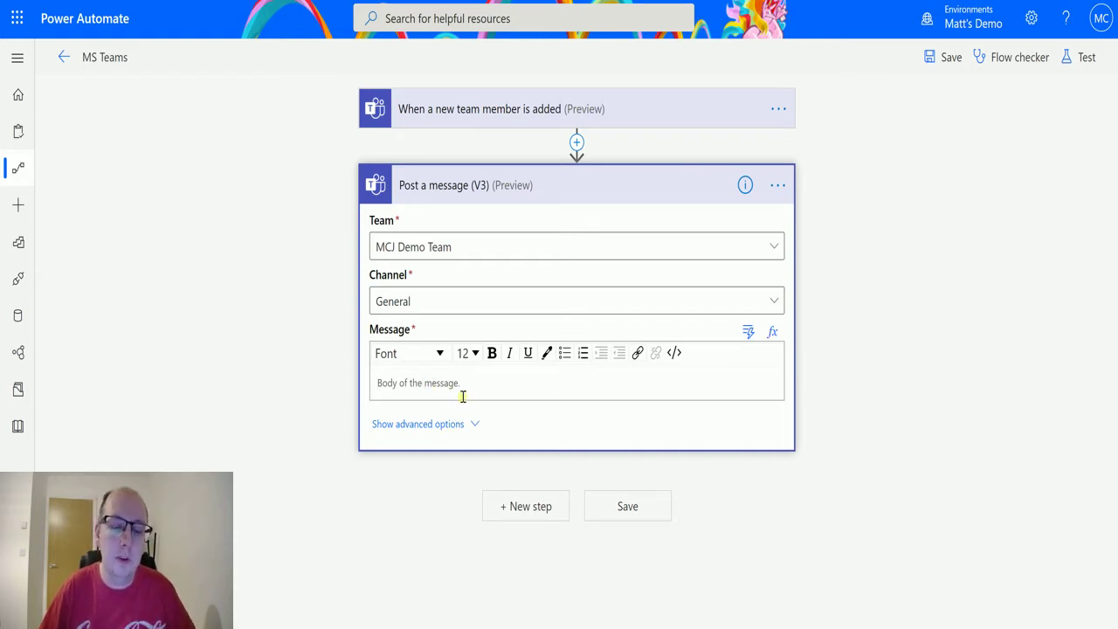
{"action": "left_click", "coordinate": [463, 397]}
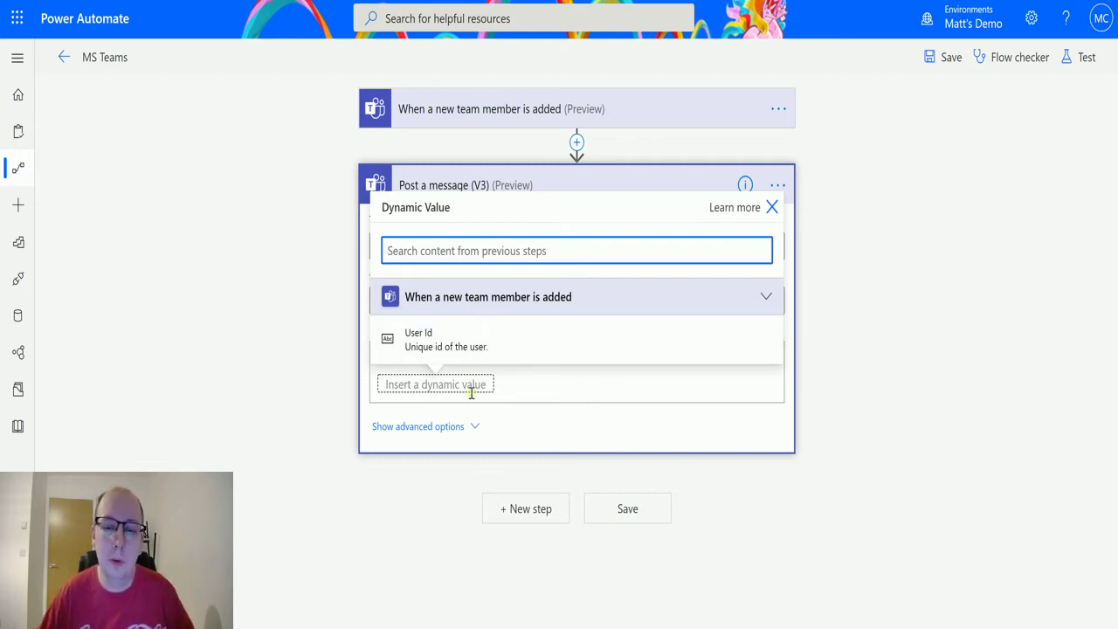
{"action": "left_click", "coordinate": [537, 377]}
{"action": "left_click", "coordinate": [577, 141]}
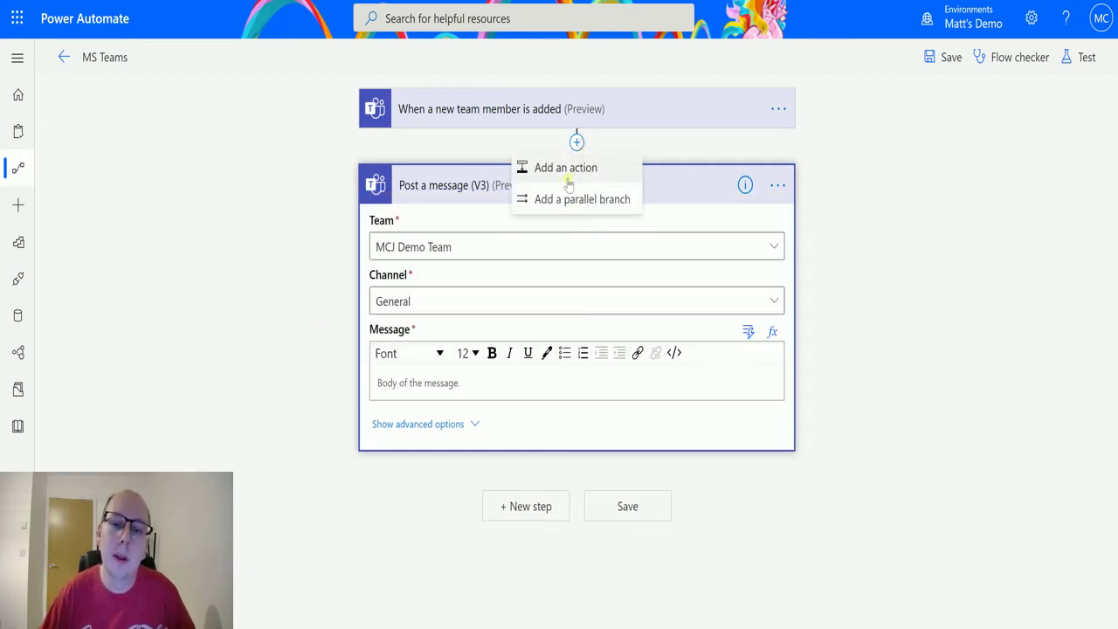
{"action": "left_click", "coordinate": [566, 170]}
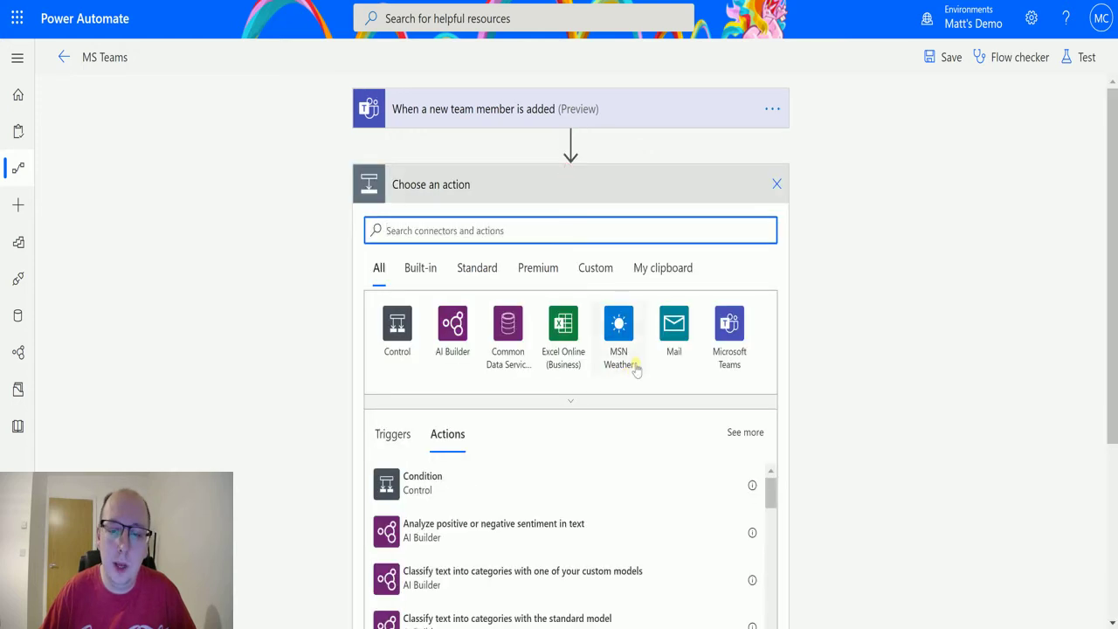
{"action": "left_click", "coordinate": [728, 327]}
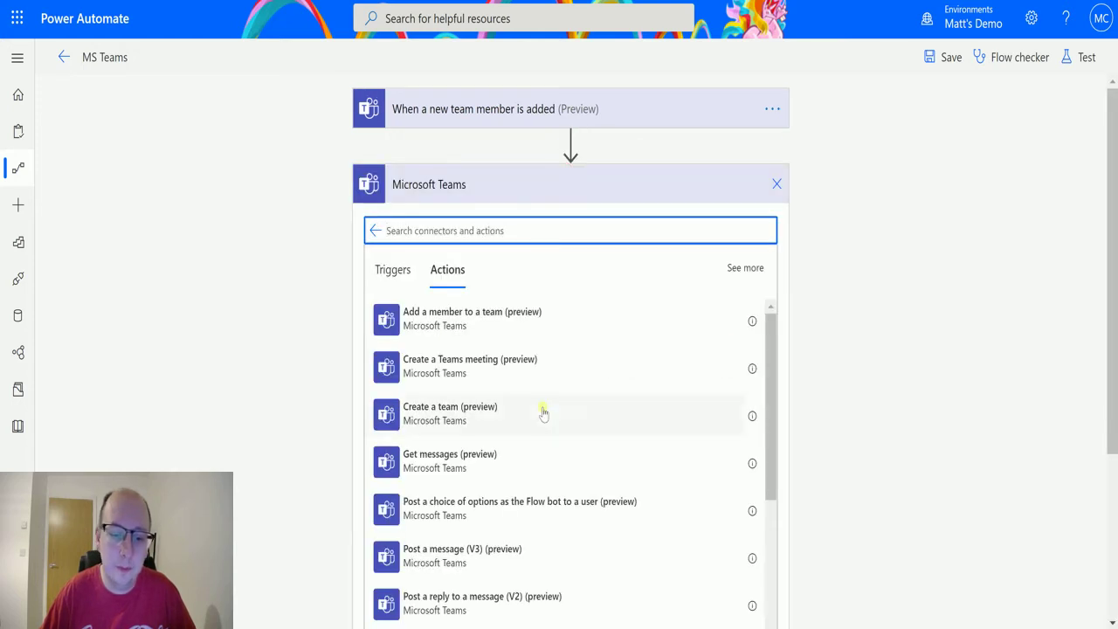
{"action": "scroll", "coordinate": [560, 402], "scroll_direction": "down", "scroll_amount": 2}
{"action": "scroll", "coordinate": [512, 390], "scroll_direction": "up", "scroll_amount": 2}
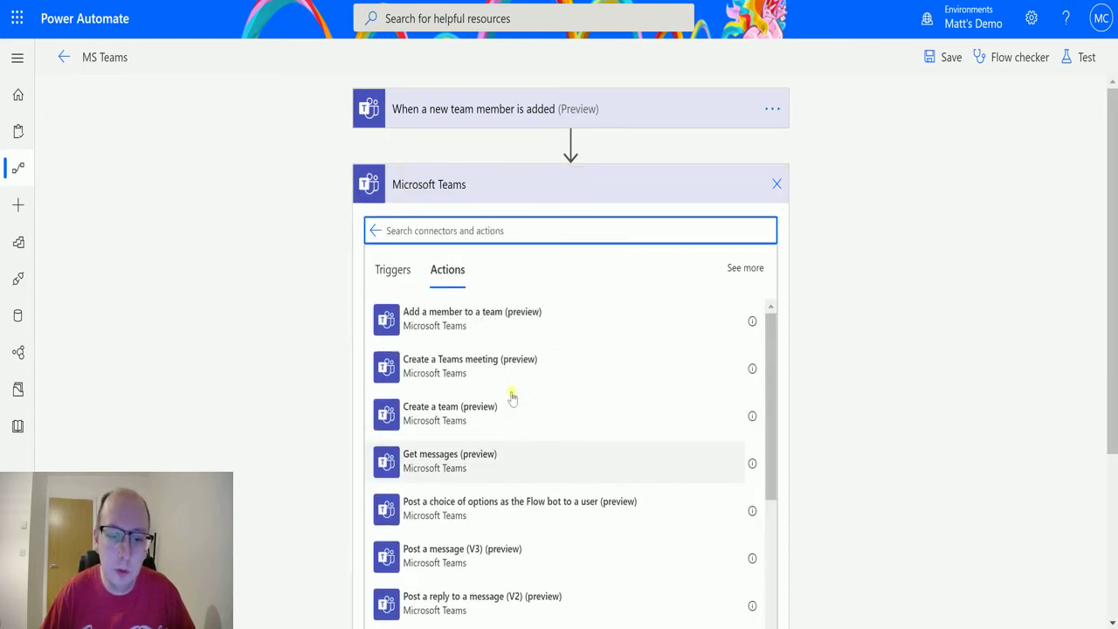
{"action": "scroll", "coordinate": [516, 400], "scroll_direction": "down", "scroll_amount": 2}
{"action": "scroll", "coordinate": [514, 397], "scroll_direction": "down", "scroll_amount": 3}
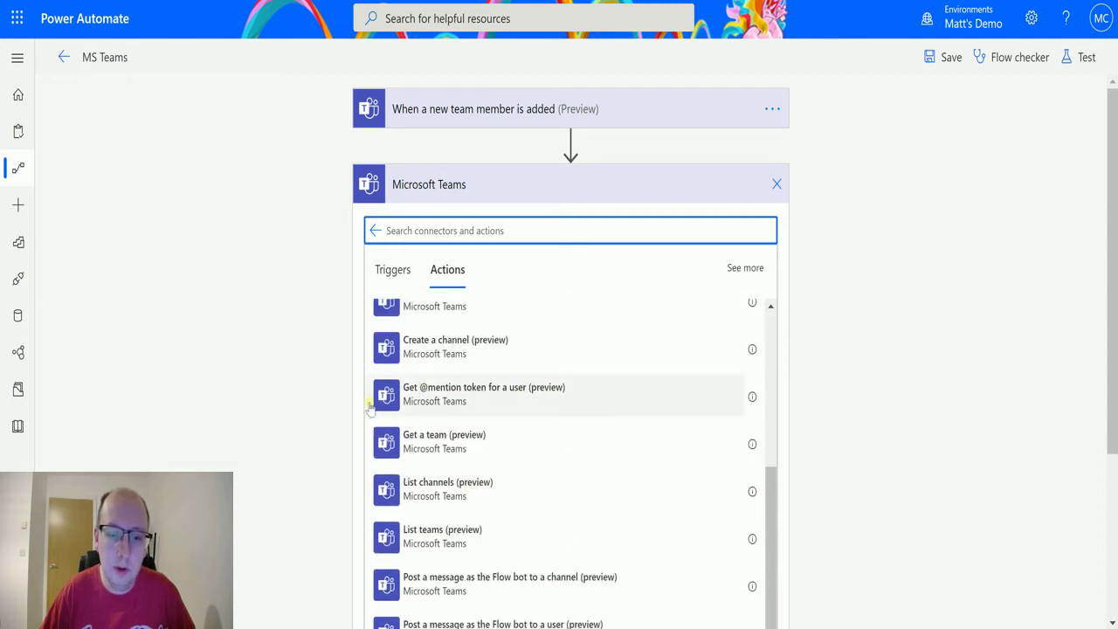
{"action": "left_click", "coordinate": [488, 398]}
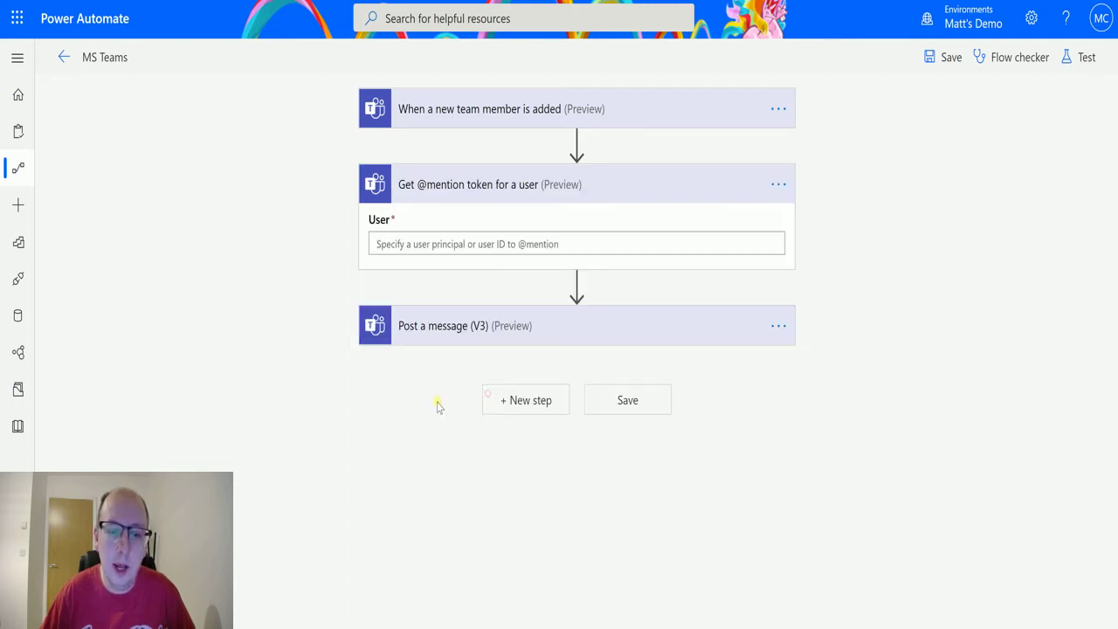
{"action": "left_click", "coordinate": [572, 244]}
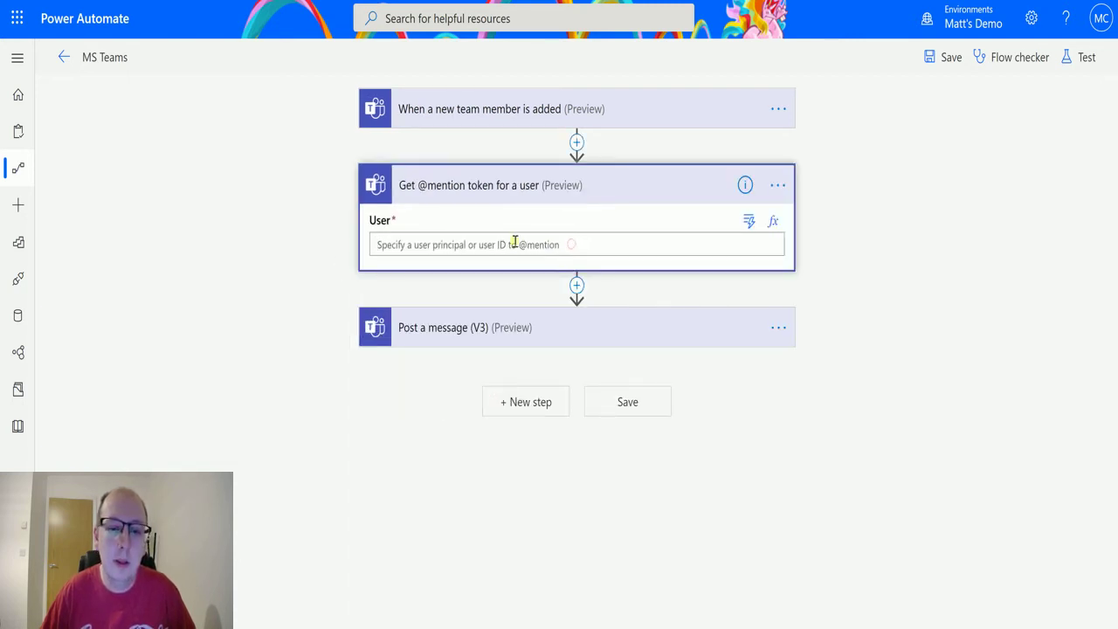
{"action": "left_click", "coordinate": [469, 256]}
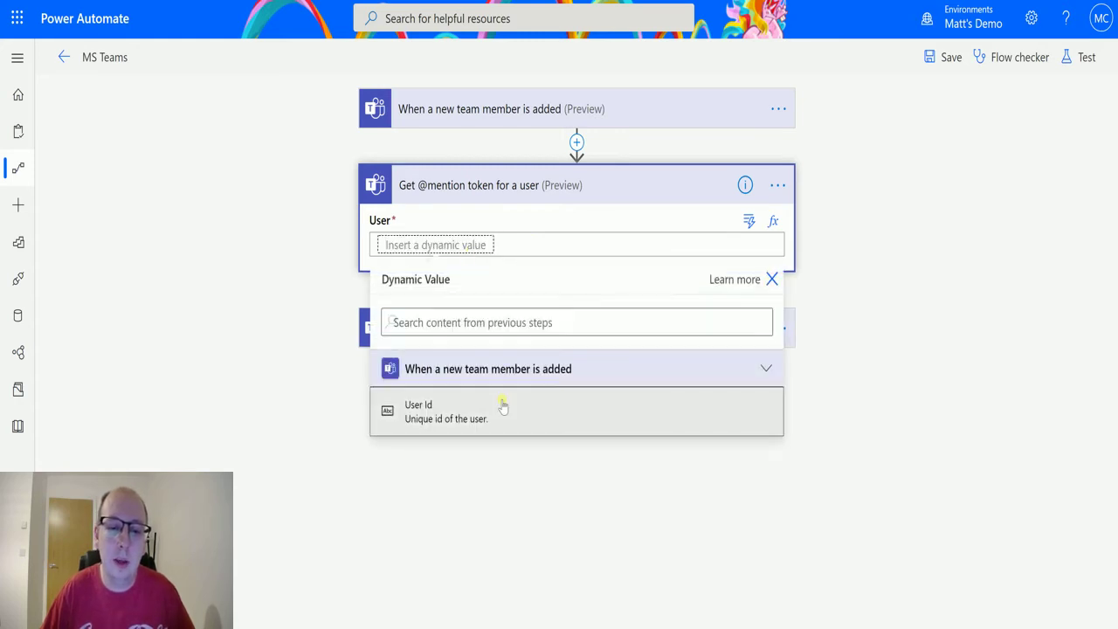
{"action": "left_click", "coordinate": [504, 405]}
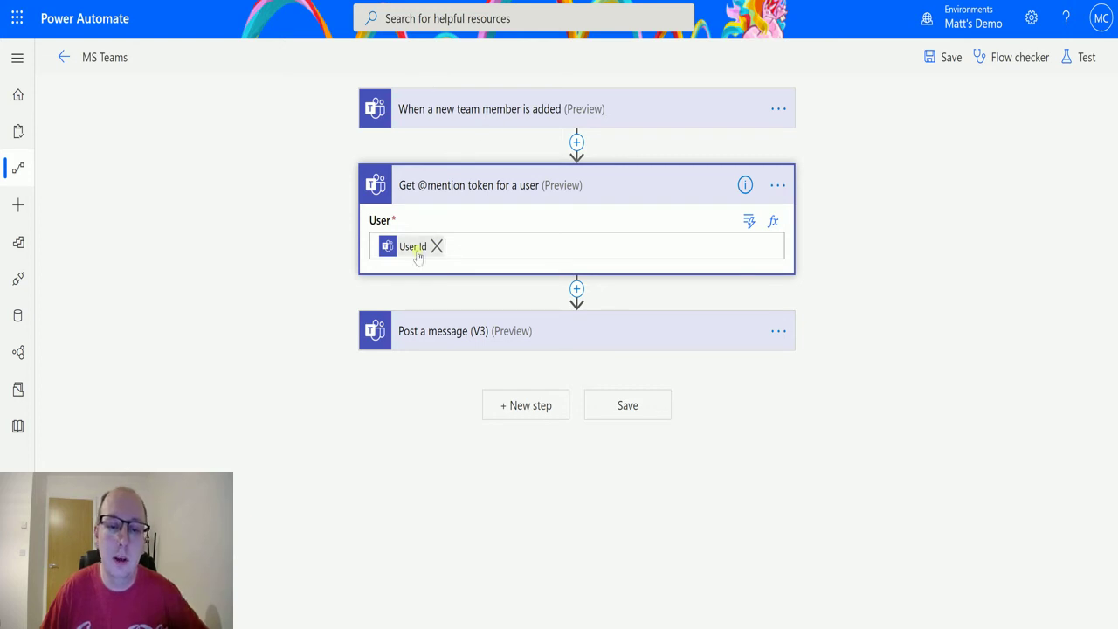
{"action": "left_click", "coordinate": [470, 332]}
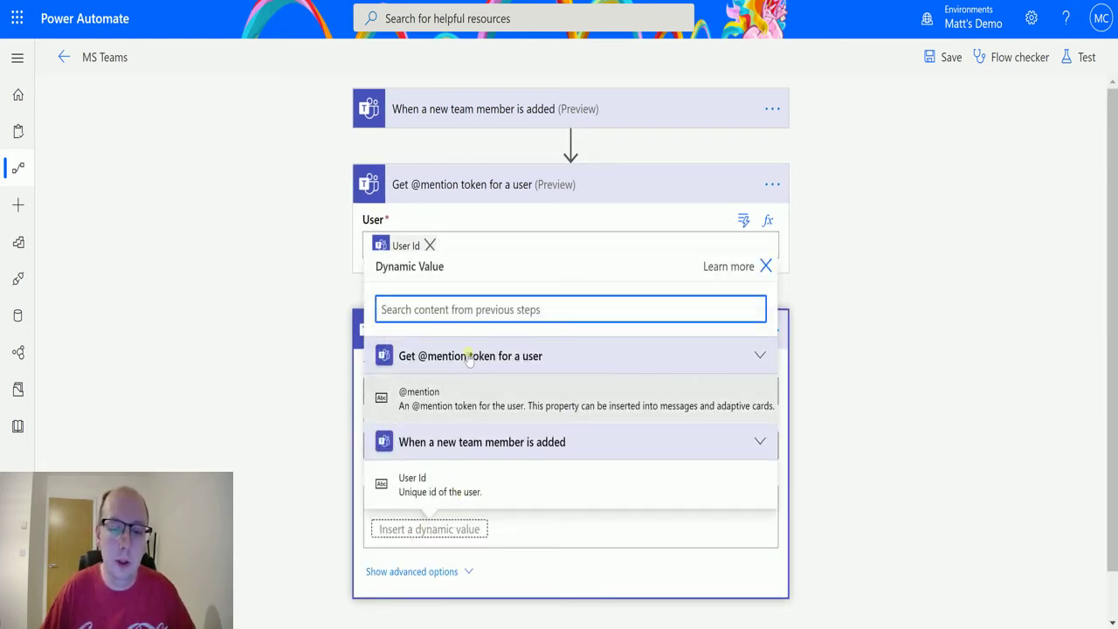
{"action": "left_click", "coordinate": [457, 405]}
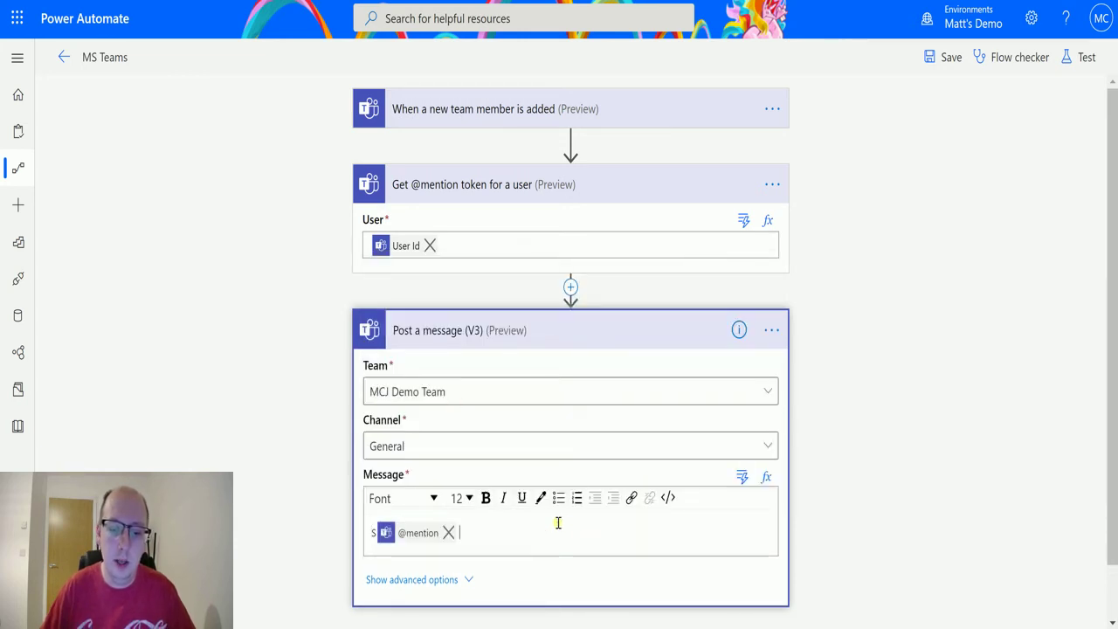
{"action": "key", "text": "BackSpace"}
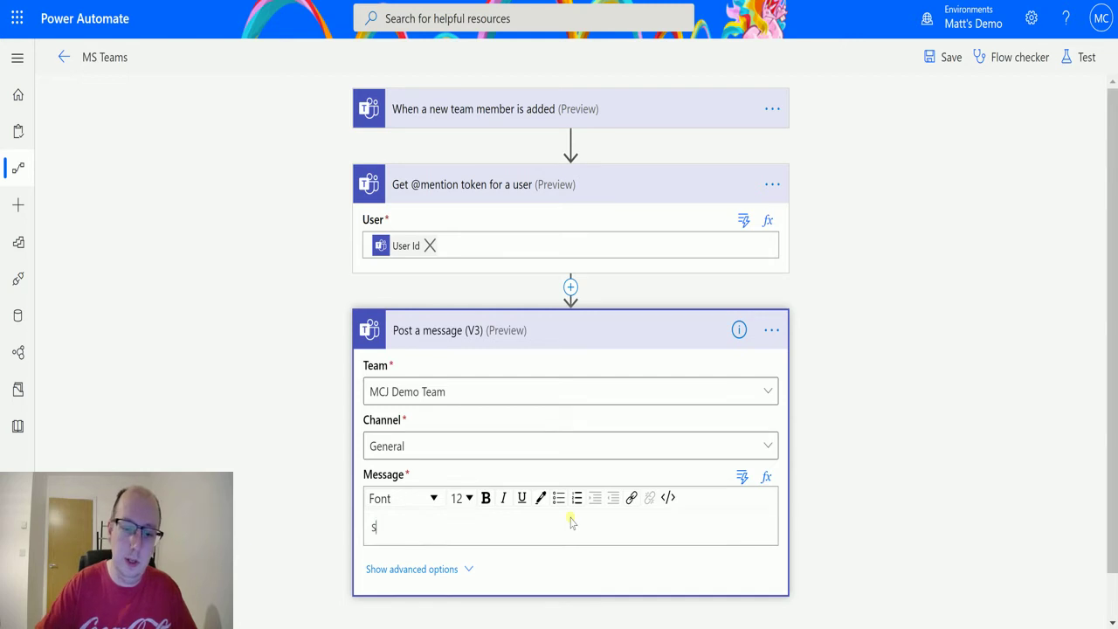
{"action": "left_click", "coordinate": [571, 521]}
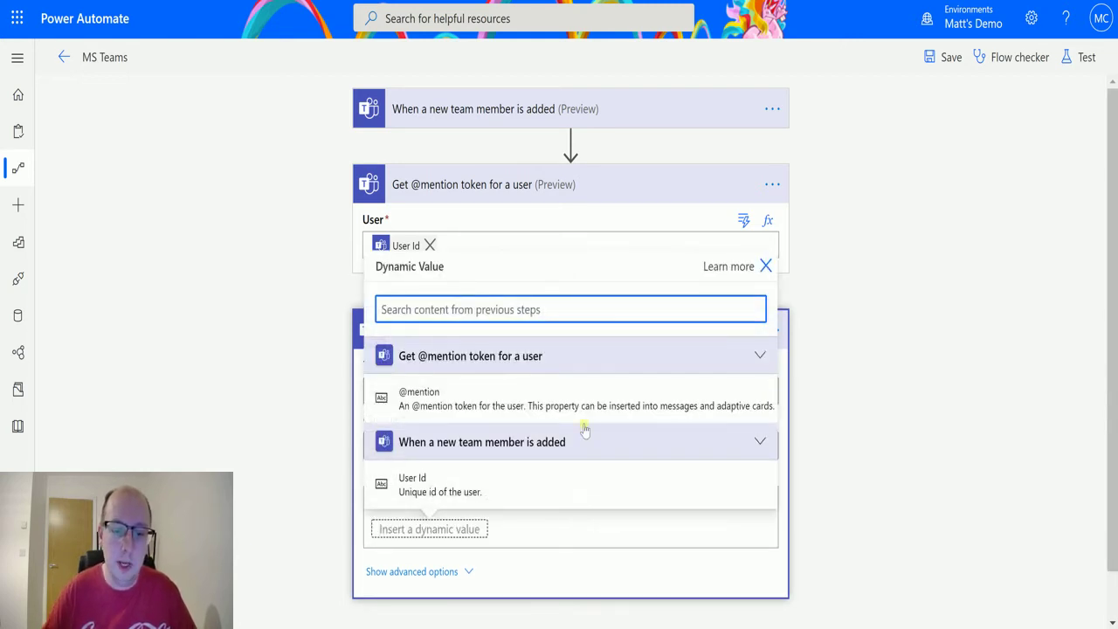
{"action": "left_click", "coordinate": [581, 423]}
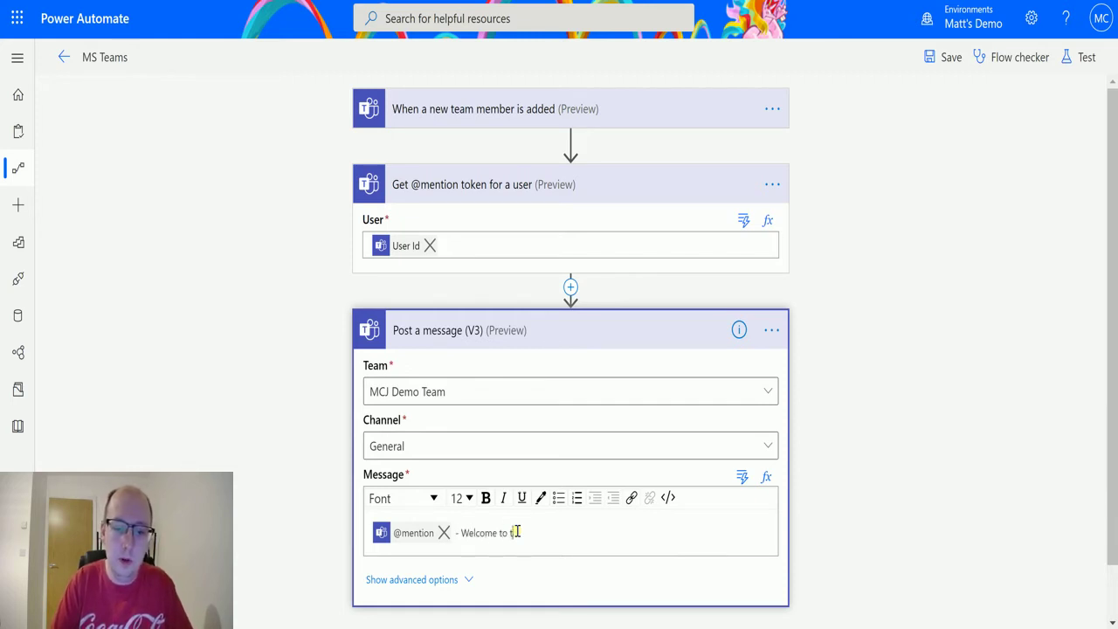
{"action": "type", "text": "ub"}
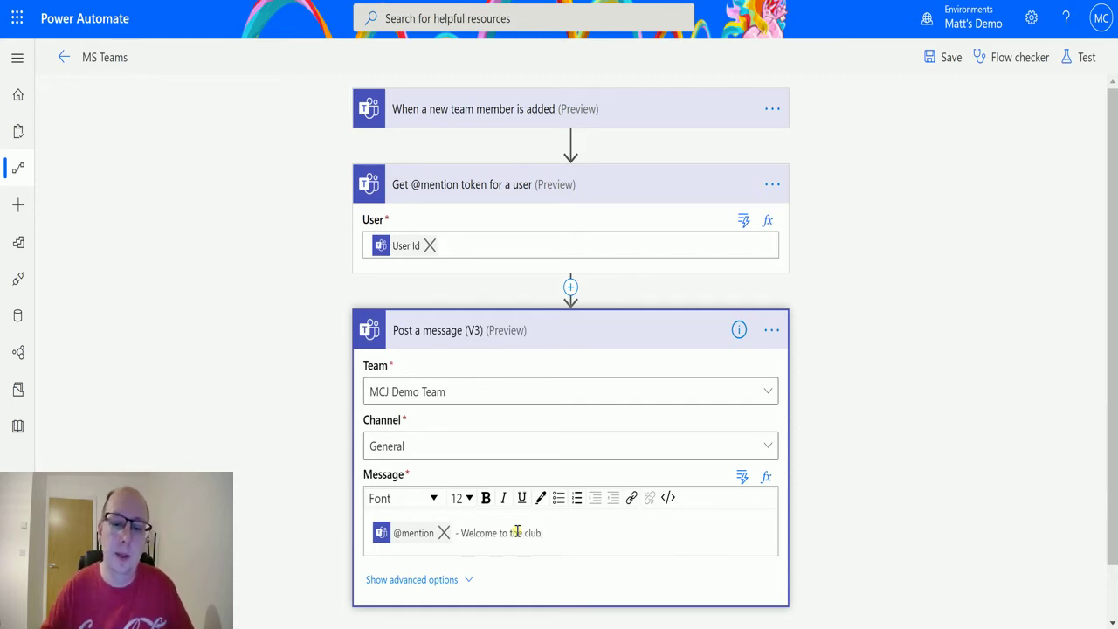
{"action": "type", "text": "."}
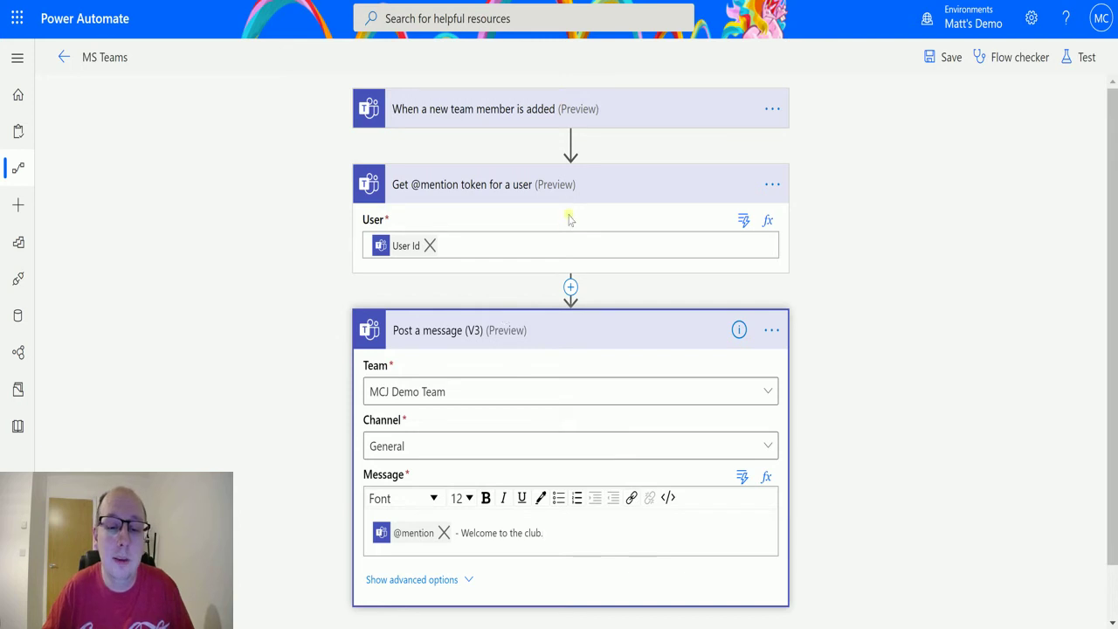
{"action": "left_click", "coordinate": [575, 184]}
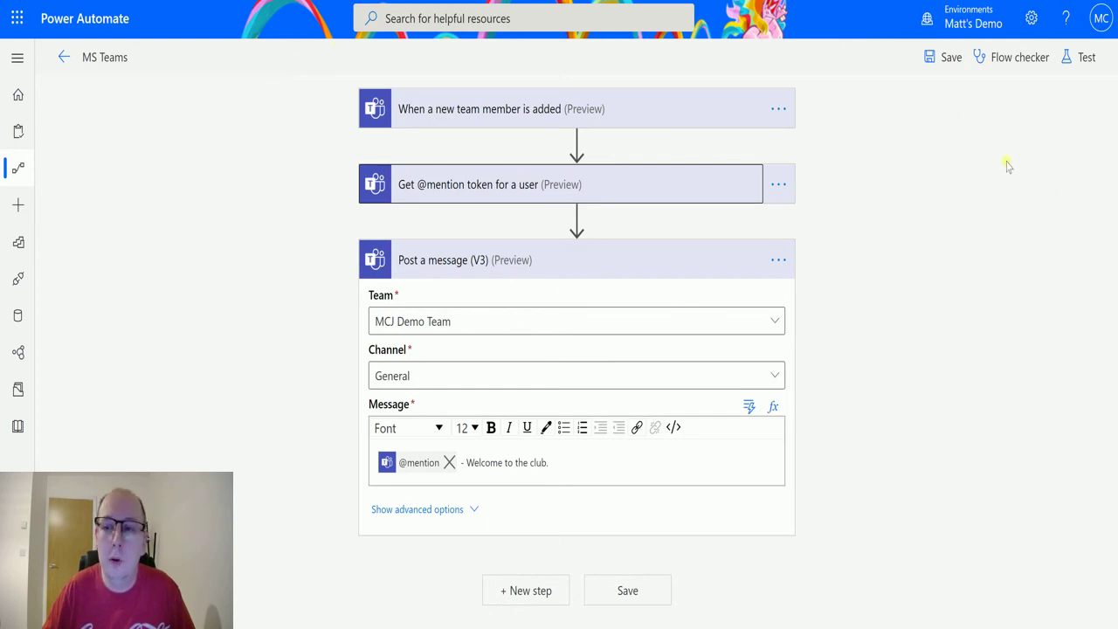
{"action": "left_click", "coordinate": [1084, 57]}
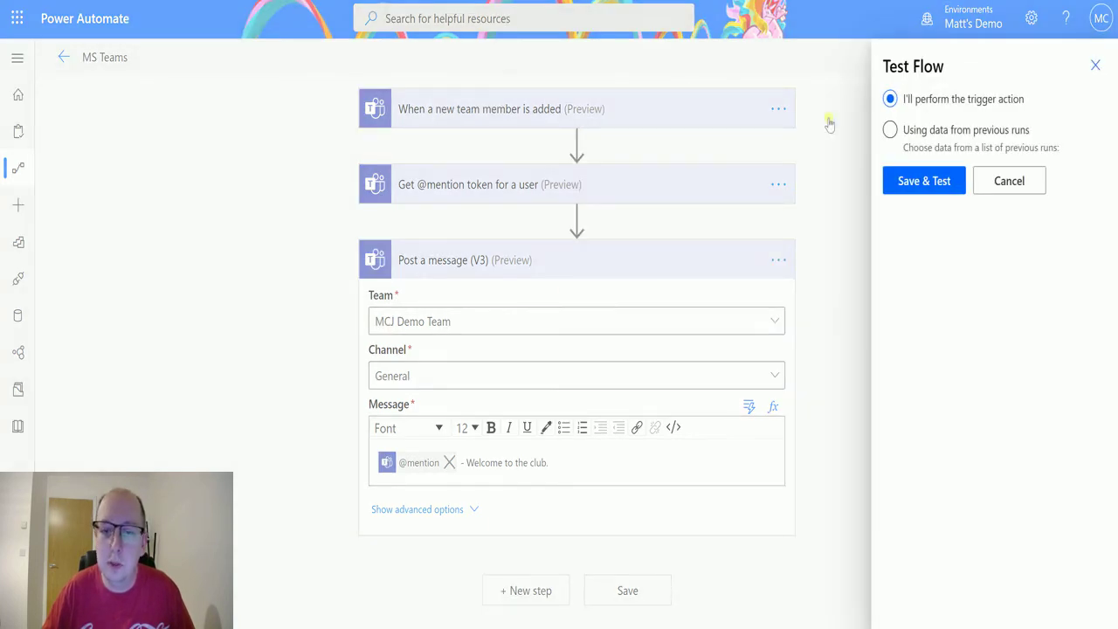
{"action": "left_click", "coordinate": [925, 181]}
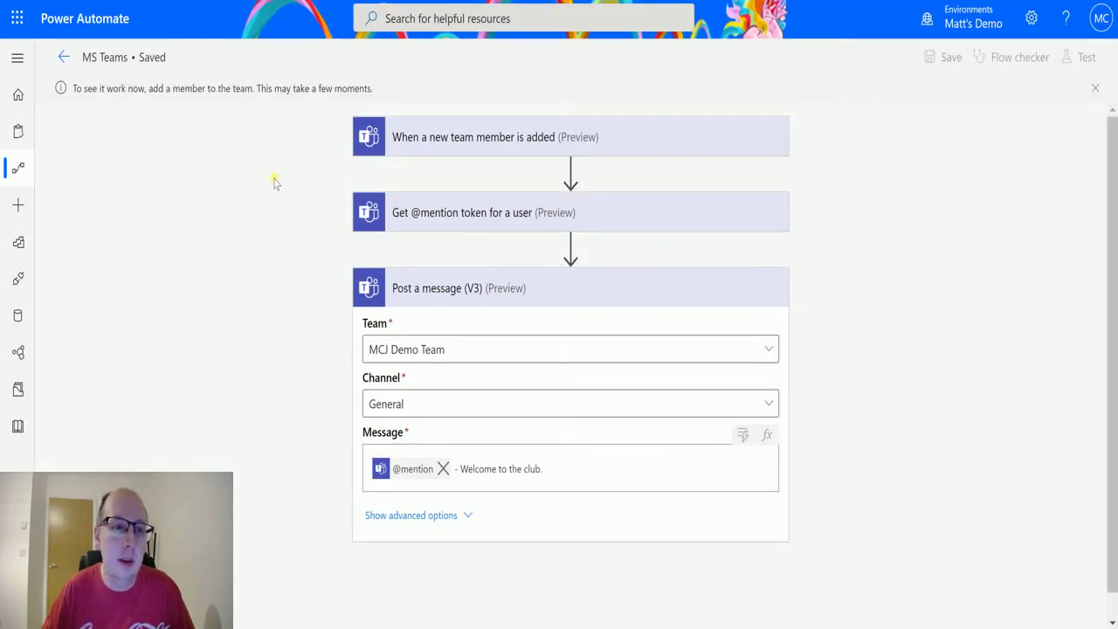
Switch to Microsoft Teams and open the member management page of MCJ Demo Team.
{"action": "key", "text": "alt+Tab"}
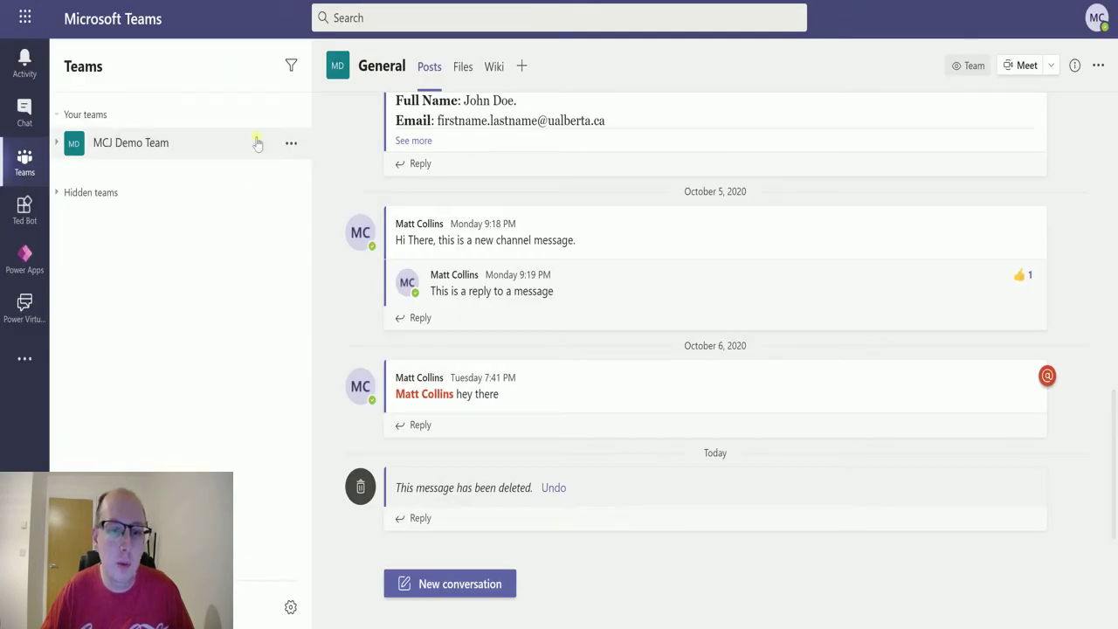
{"action": "left_click", "coordinate": [280, 160]}
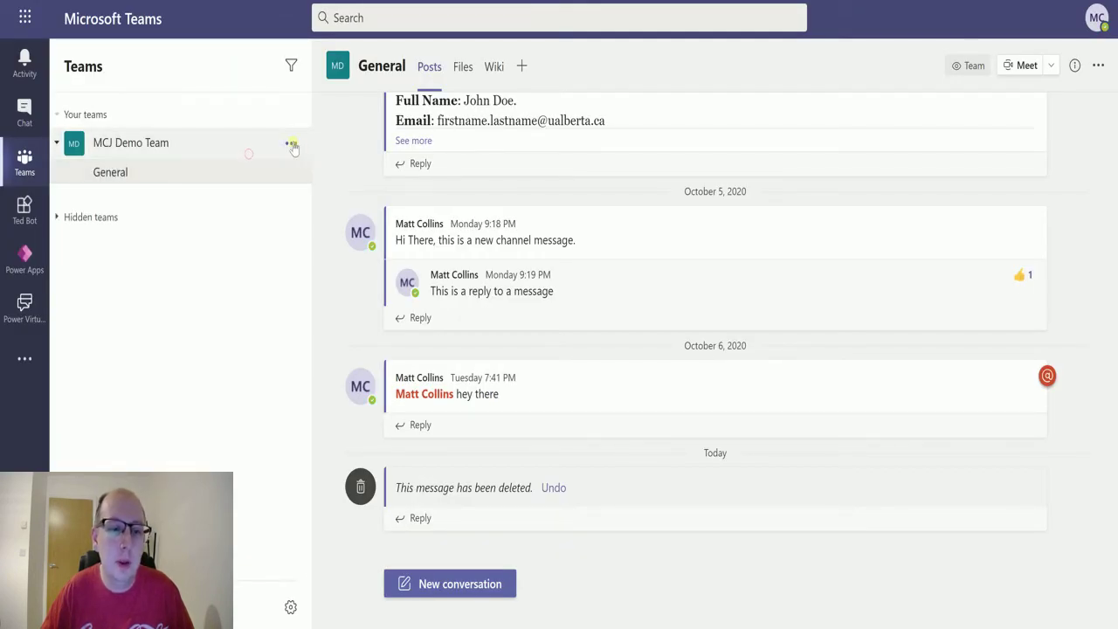
{"action": "left_click", "coordinate": [290, 144]}
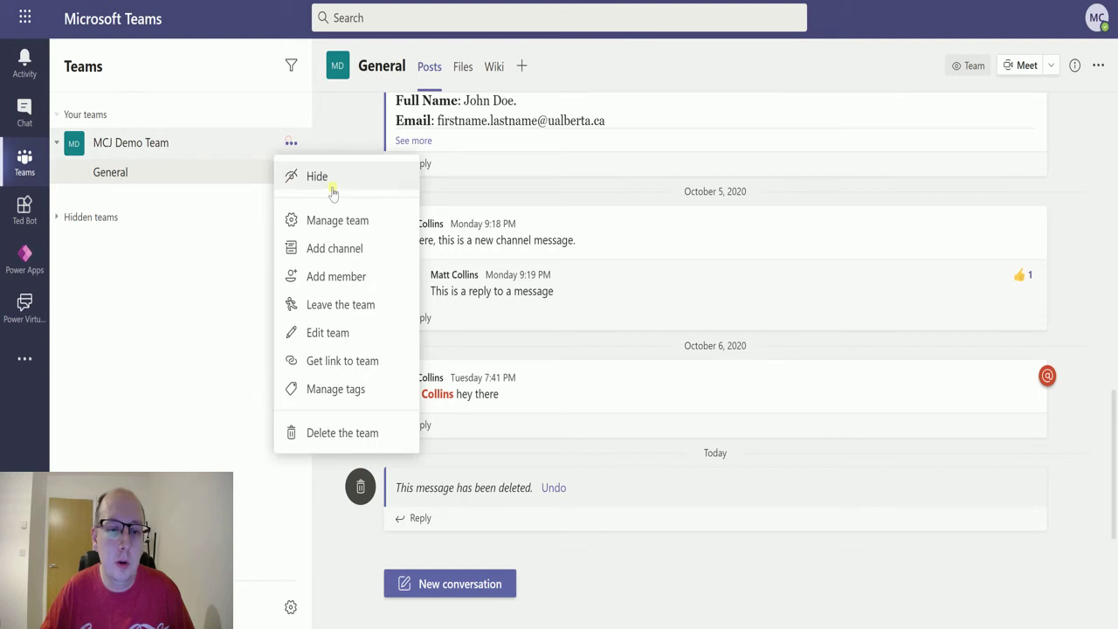
{"action": "left_click", "coordinate": [359, 226]}
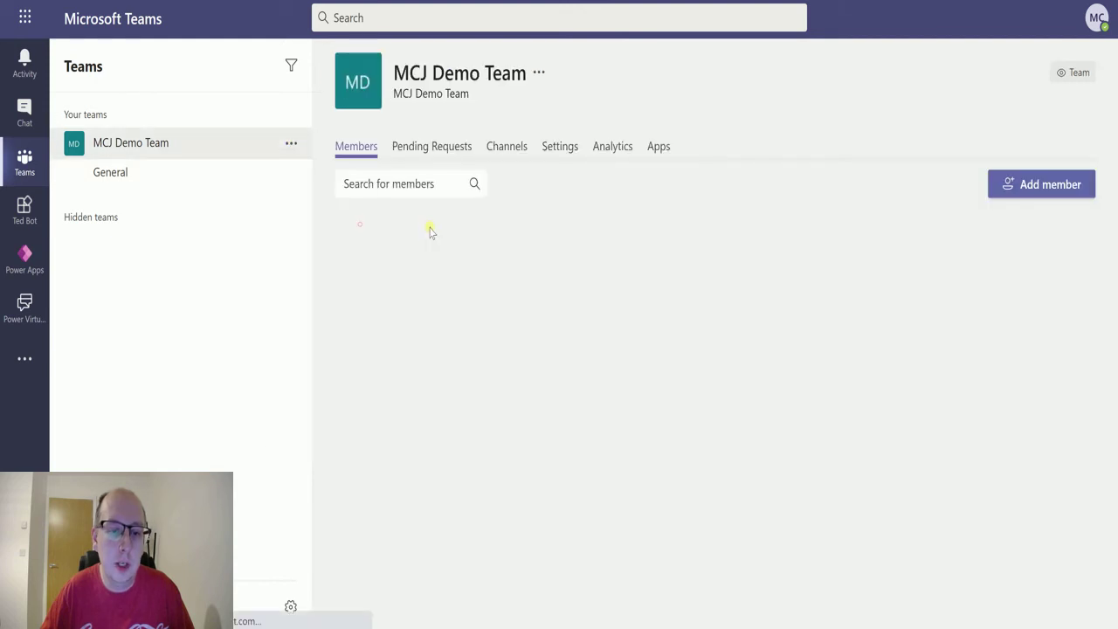
Add a colleague to MCJ Demo Team by searching for the person's first name and picking the matching account.
{"action": "left_click", "coordinate": [1048, 186]}
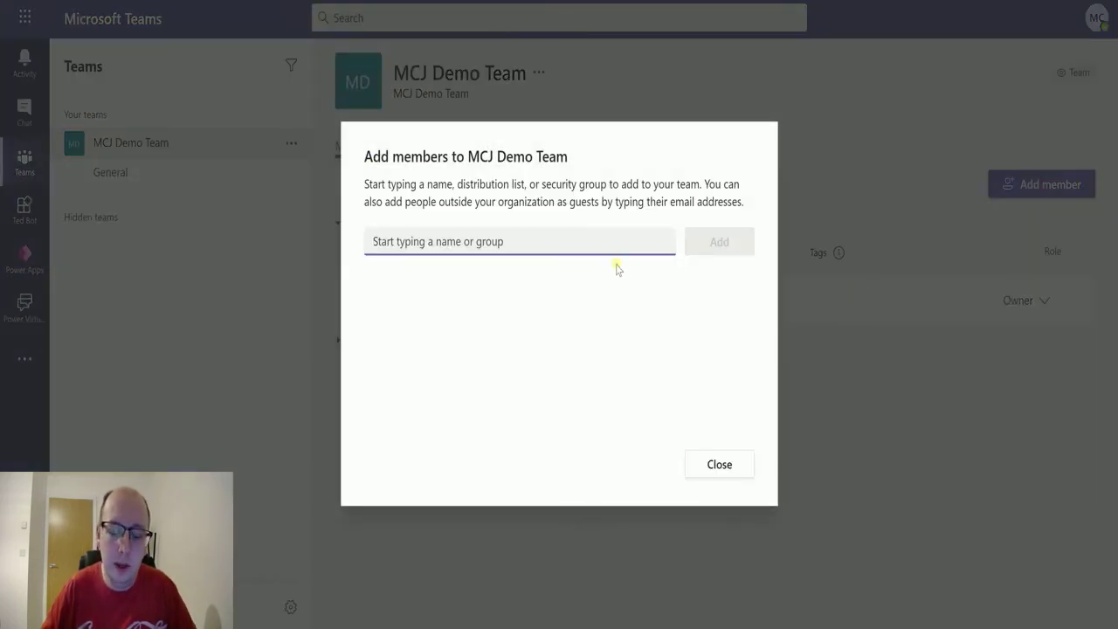
{"action": "type", "text": "andrew"}
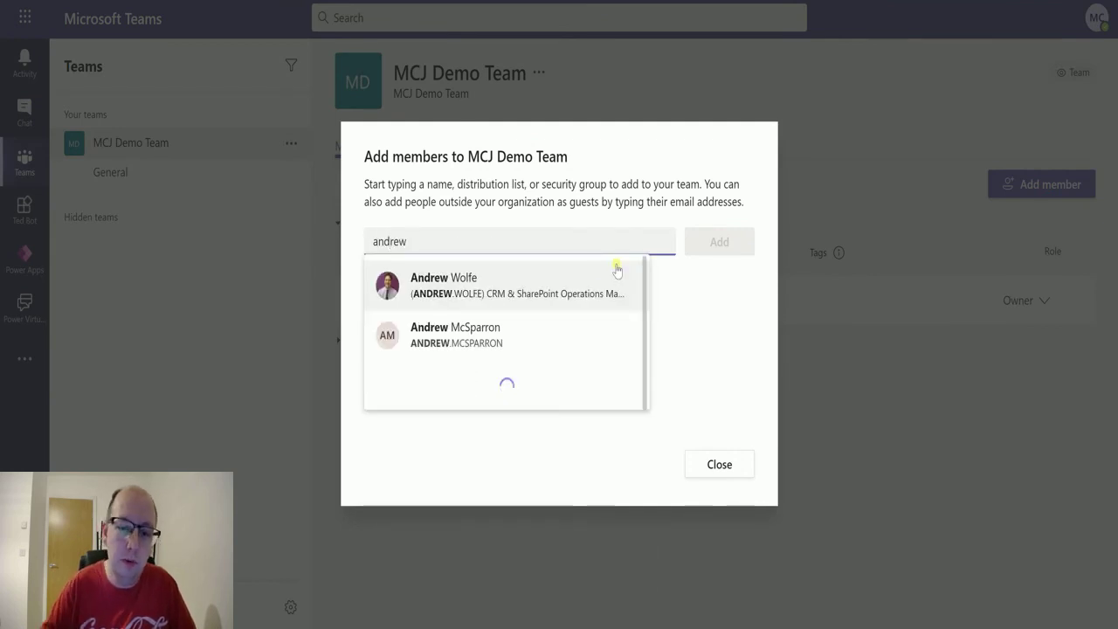
{"action": "left_click", "coordinate": [542, 283]}
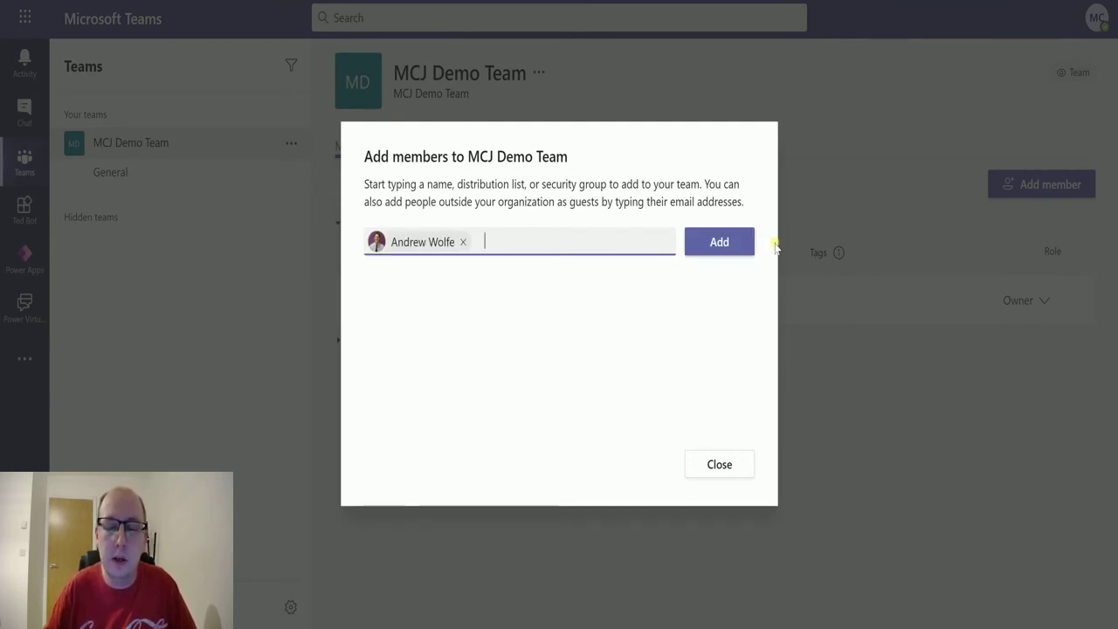
{"action": "left_click", "coordinate": [716, 251]}
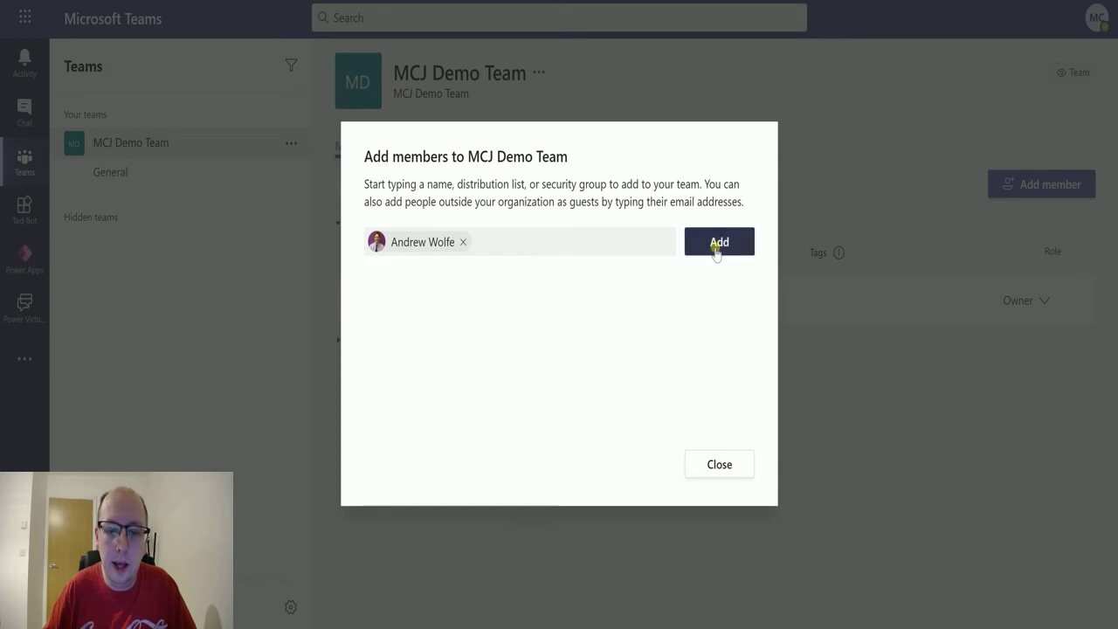
{"action": "left_click", "coordinate": [720, 477]}
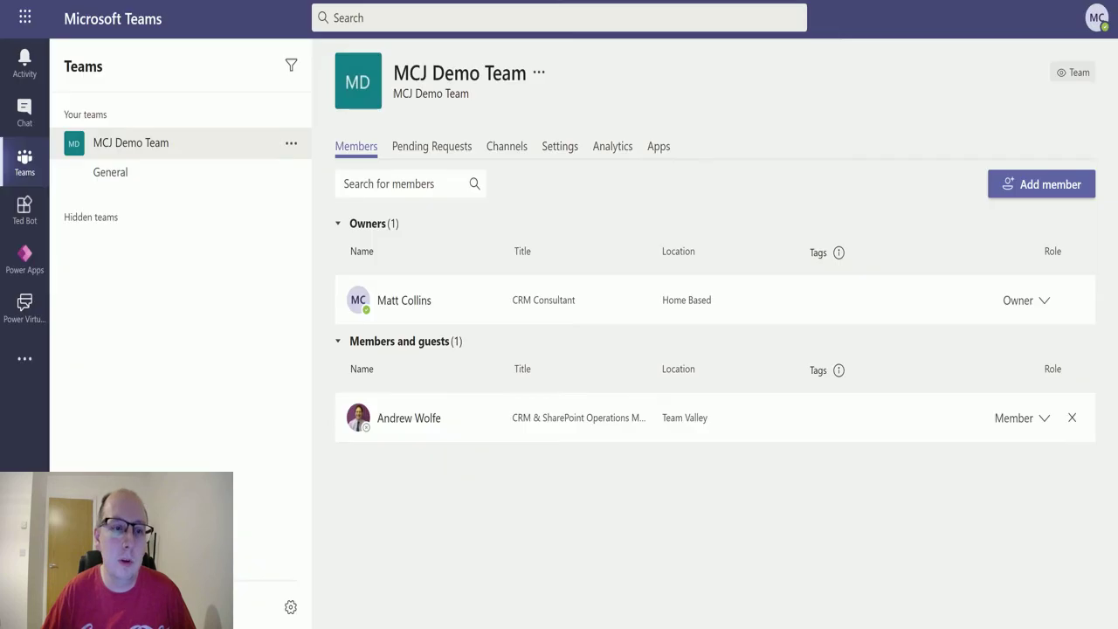
Check the newest post in the General channel and view the mentioned member's profile card.
{"action": "left_click", "coordinate": [129, 172]}
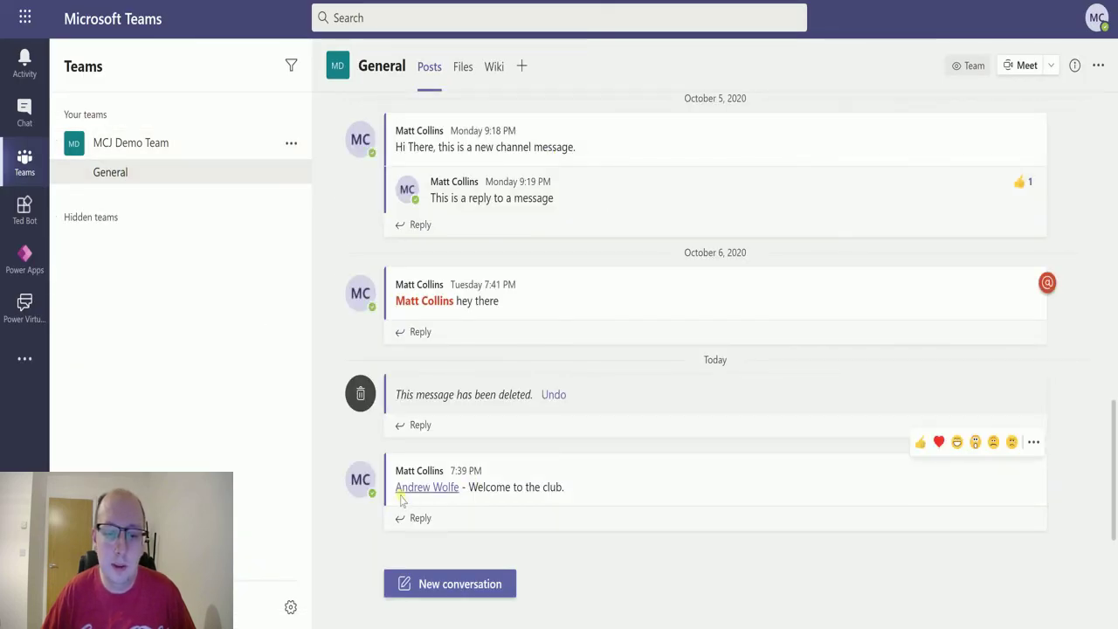
{"action": "left_click", "coordinate": [428, 487]}
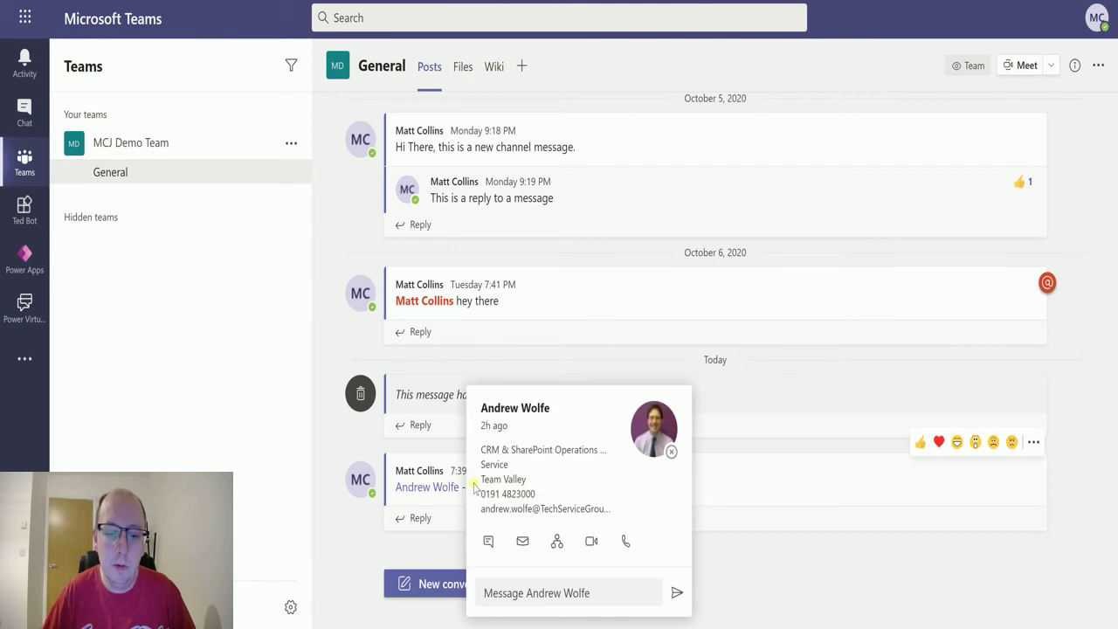
{"action": "left_click", "coordinate": [951, 461]}
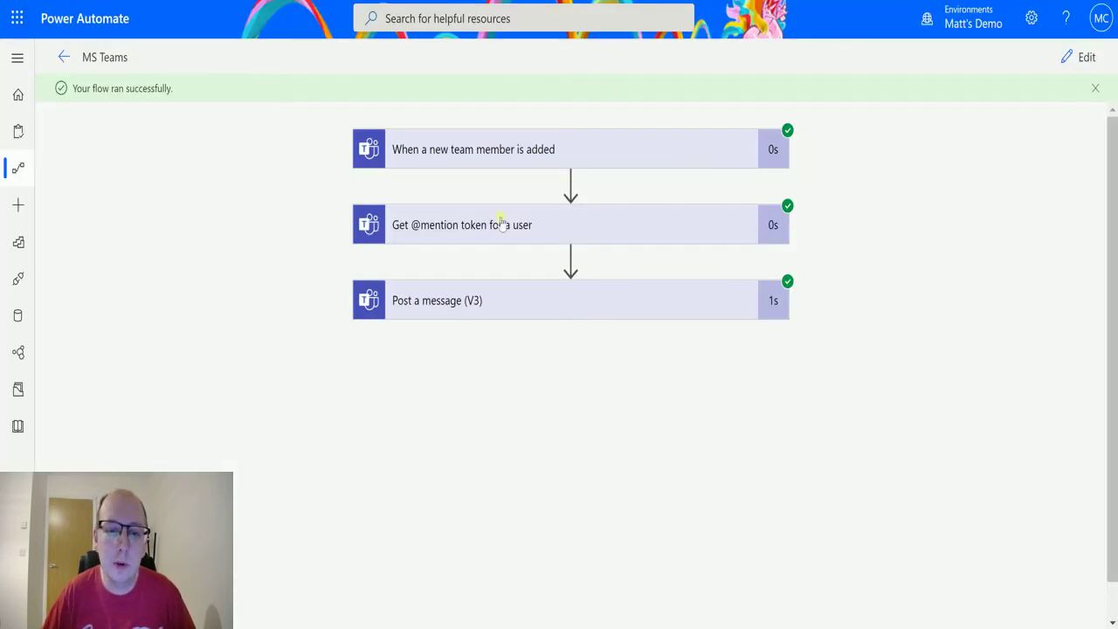
Back in Power Automate, examine the run details of the new team member trigger and the Post a message action.
{"action": "left_click", "coordinate": [567, 158]}
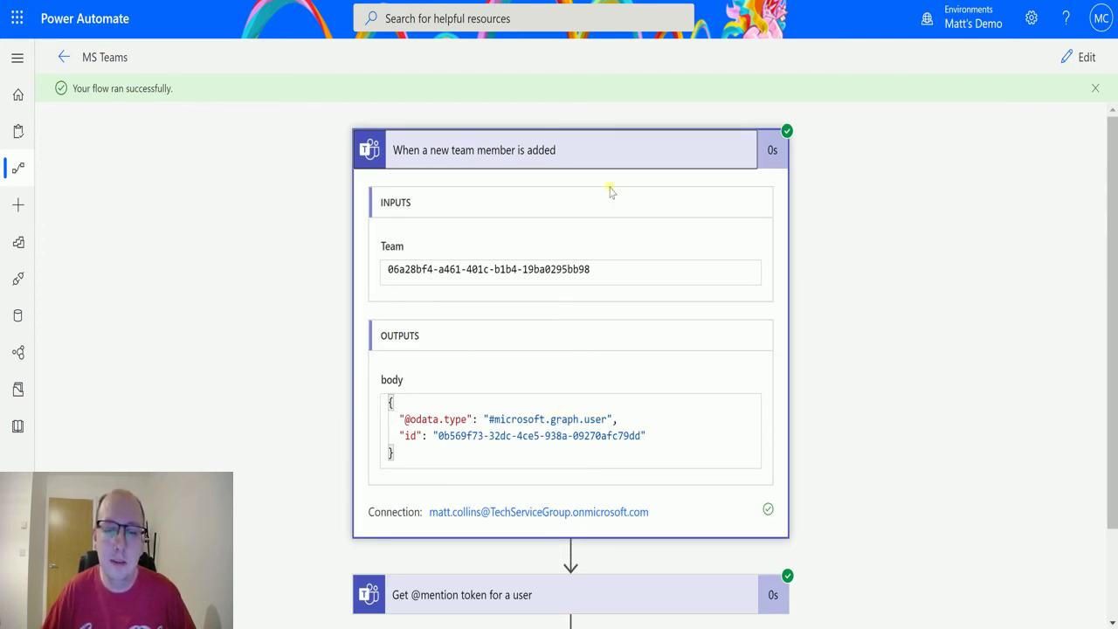
{"action": "left_click", "coordinate": [623, 297]}
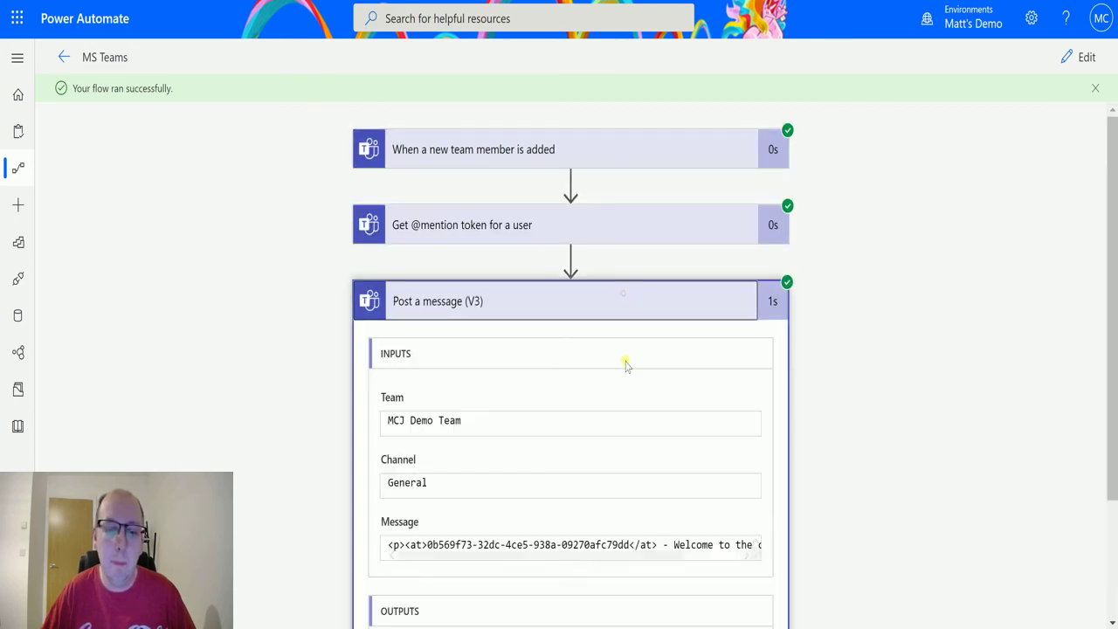
{"action": "scroll", "coordinate": [681, 459], "scroll_direction": "down", "scroll_amount": 2}
{"action": "scroll", "coordinate": [690, 485], "scroll_direction": "up", "scroll_amount": 2}
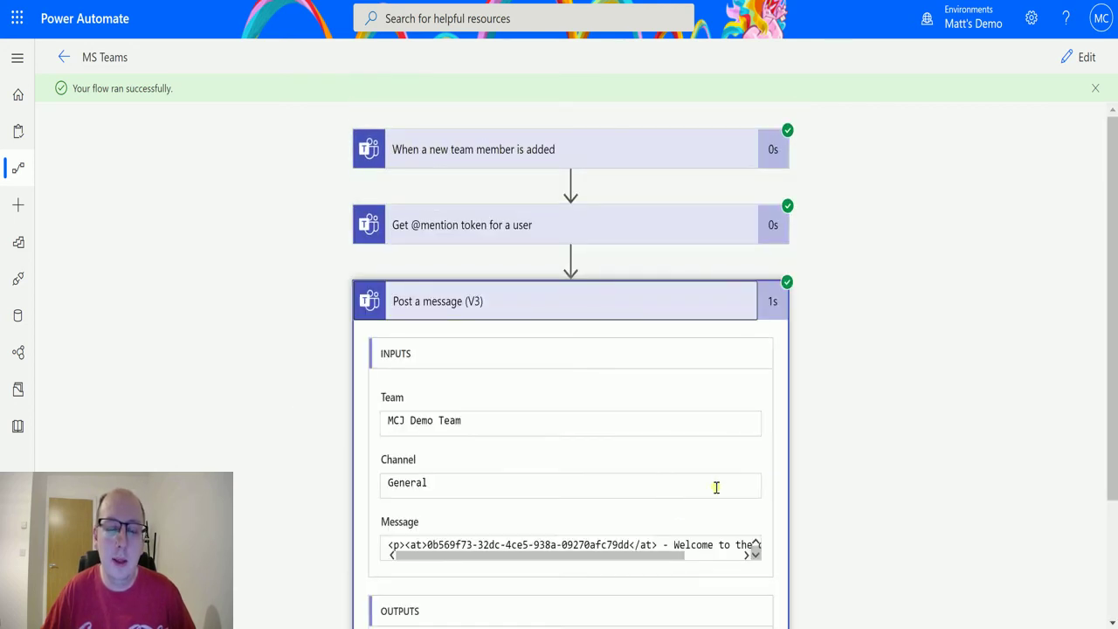